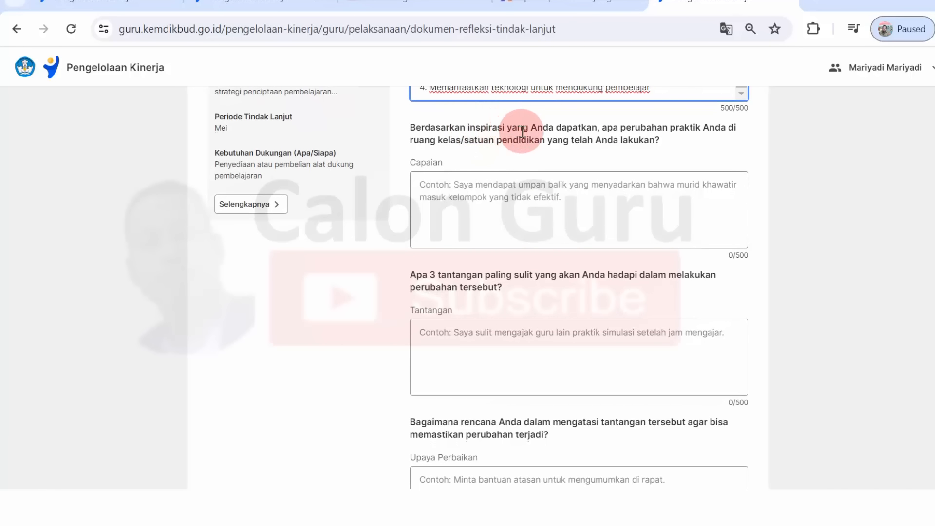
Switch to the Word document and copy the practice-changes answer, from "Berikut adalah beberapa perubahan praktik" through item 3
{"action": "mouse_move", "coordinate": [605, 128]}
{"action": "left_mouse_down"}
{"action": "mouse_move", "coordinate": [729, 123]}
{"action": "mouse_move", "coordinate": [469, 138]}
{"action": "mouse_move", "coordinate": [606, 138]}
{"action": "left_mouse_up"}
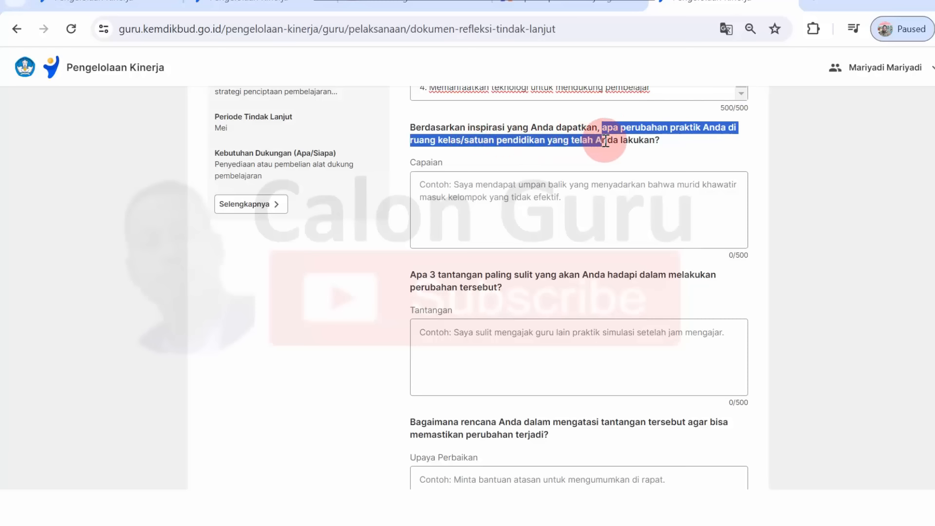
{"action": "left_click", "coordinate": [606, 138]}
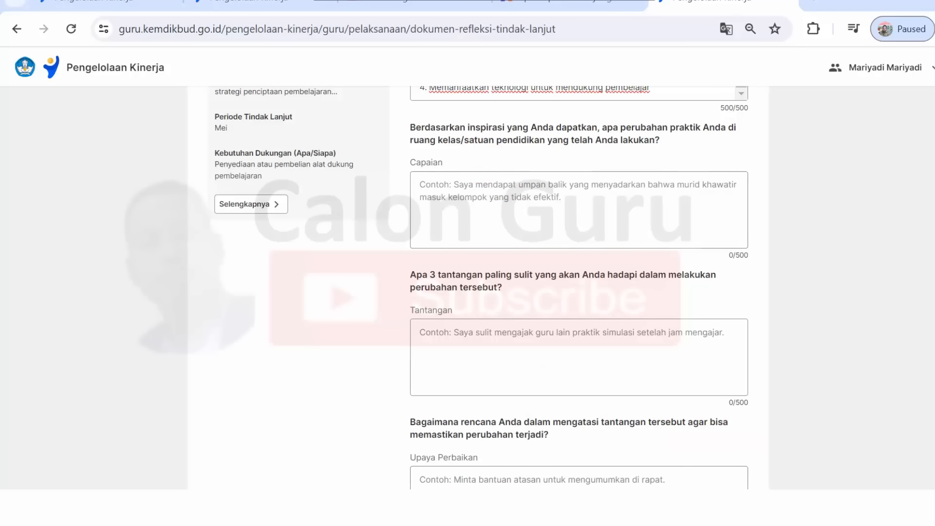
{"action": "left_click", "coordinate": [615, 511]}
{"action": "scroll", "coordinate": [272, 249], "scroll_direction": "down", "scroll_amount": 5}
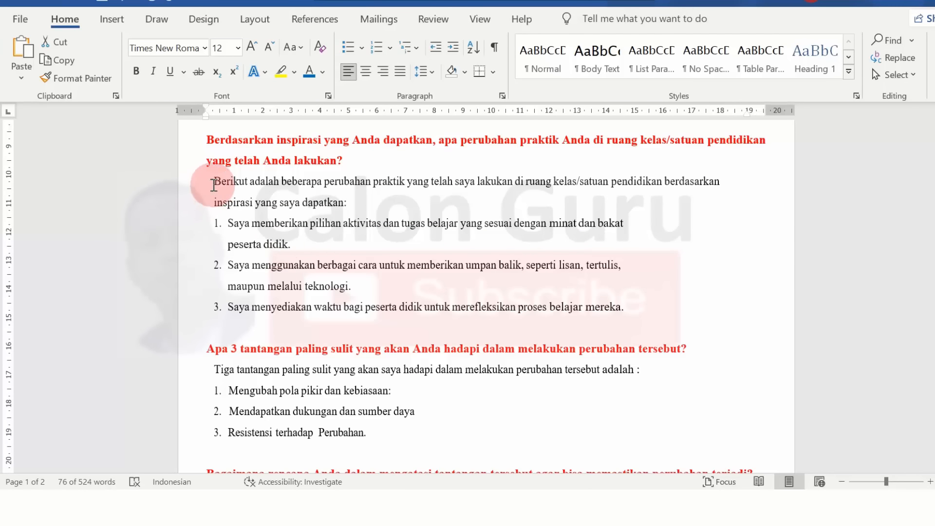
{"action": "left_click_drag", "start_coordinate": [214, 182], "coordinate": [516, 280]}
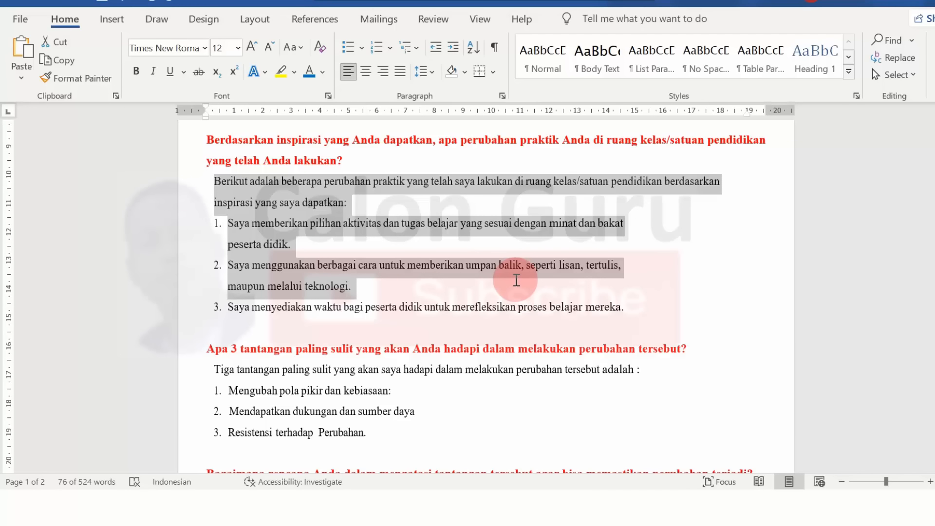
{"action": "left_click_drag", "start_coordinate": [516, 280], "coordinate": [634, 307]}
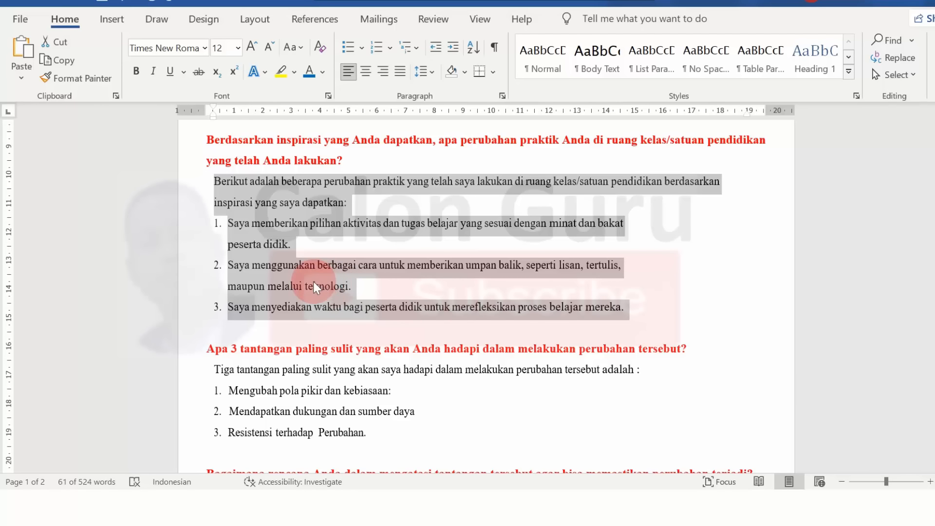
{"action": "right_click", "coordinate": [276, 307]}
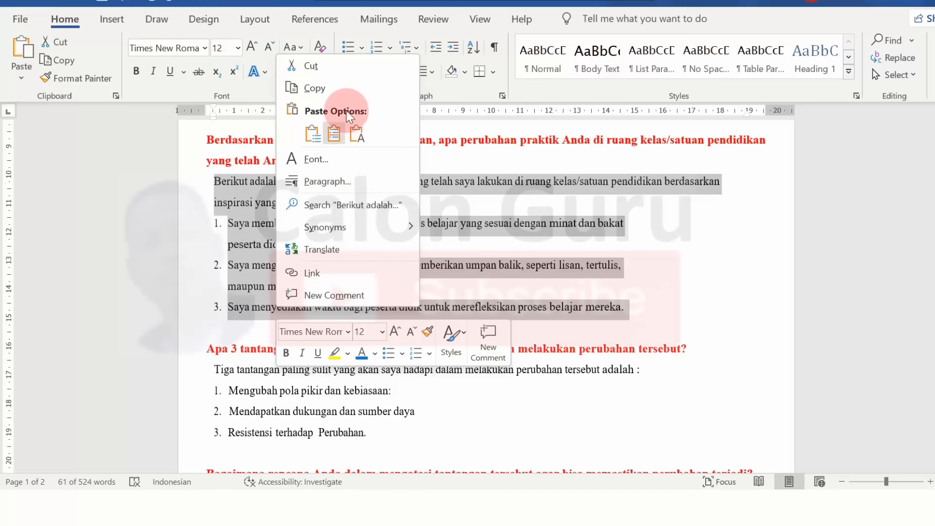
{"action": "left_click", "coordinate": [345, 96]}
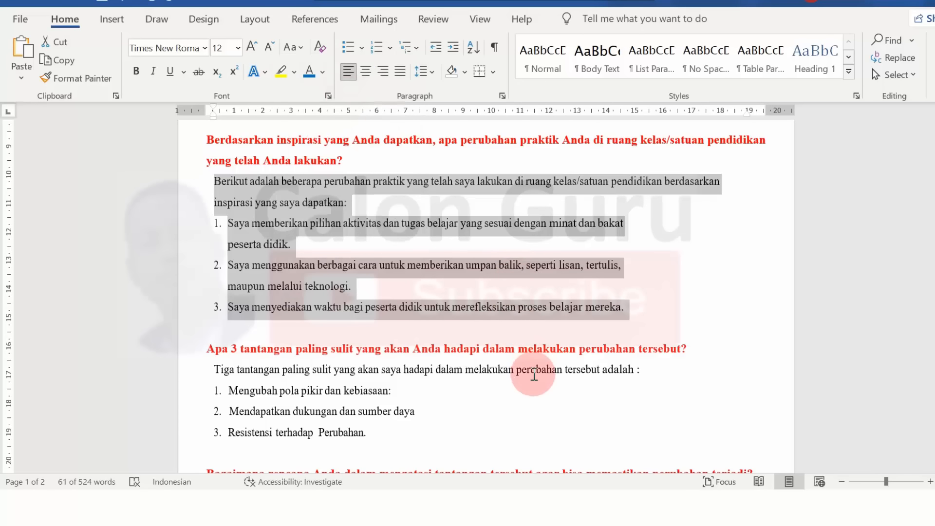
Return to the Pengelolaan Kinerja form in the browser and paste the copied answer into the empty Capaian field
{"action": "left_click", "coordinate": [582, 507]}
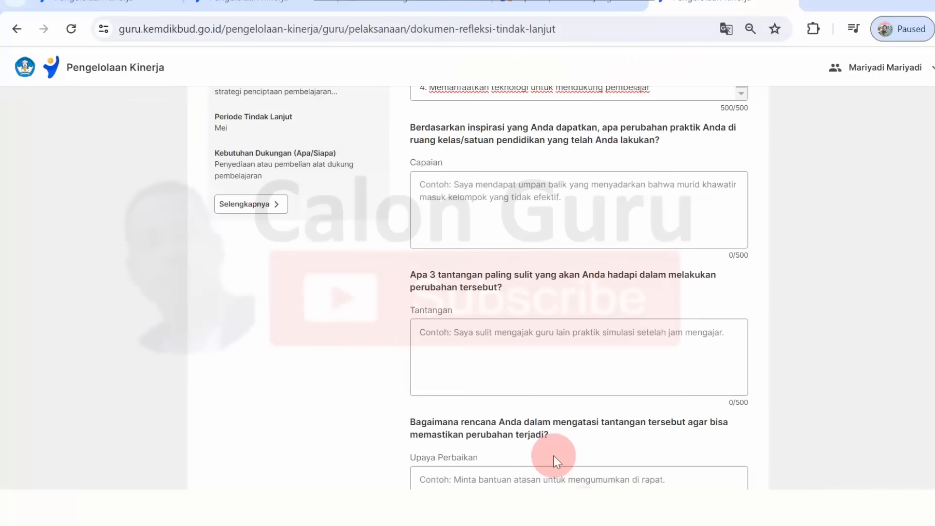
{"action": "left_click", "coordinate": [475, 173]}
{"action": "right_click", "coordinate": [483, 204]}
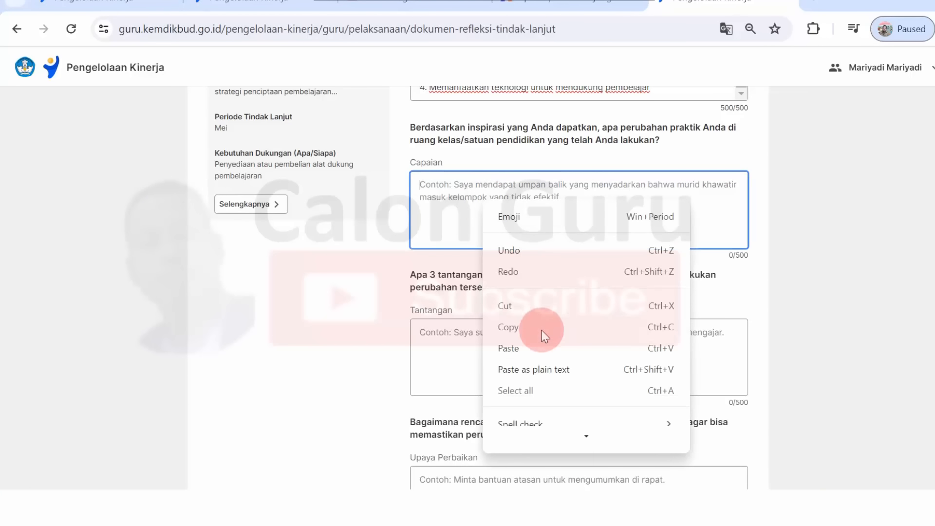
{"action": "left_click", "coordinate": [542, 346]}
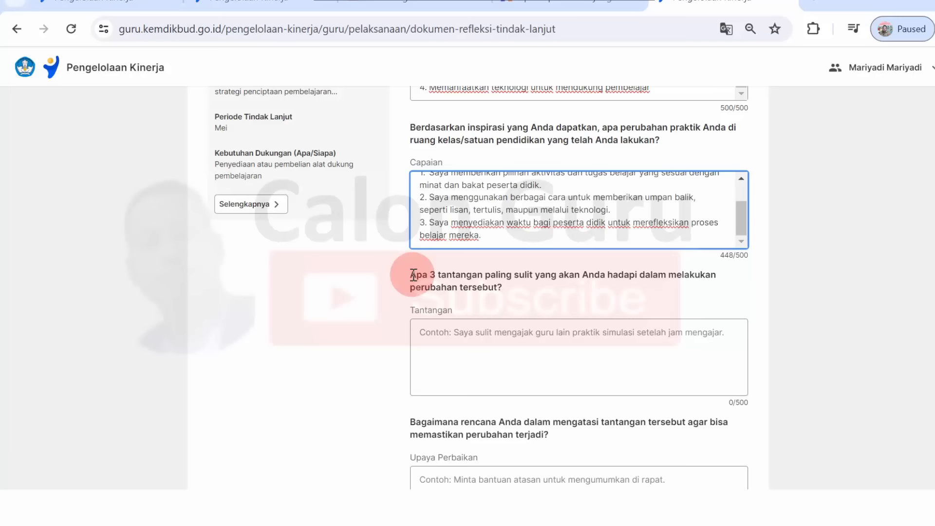
In the Word document, copy the answer about the three hardest challenges, including its introductory sentence and all three items
{"action": "left_click_drag", "start_coordinate": [413, 275], "coordinate": [717, 273]}
{"action": "left_click", "coordinate": [530, 288]}
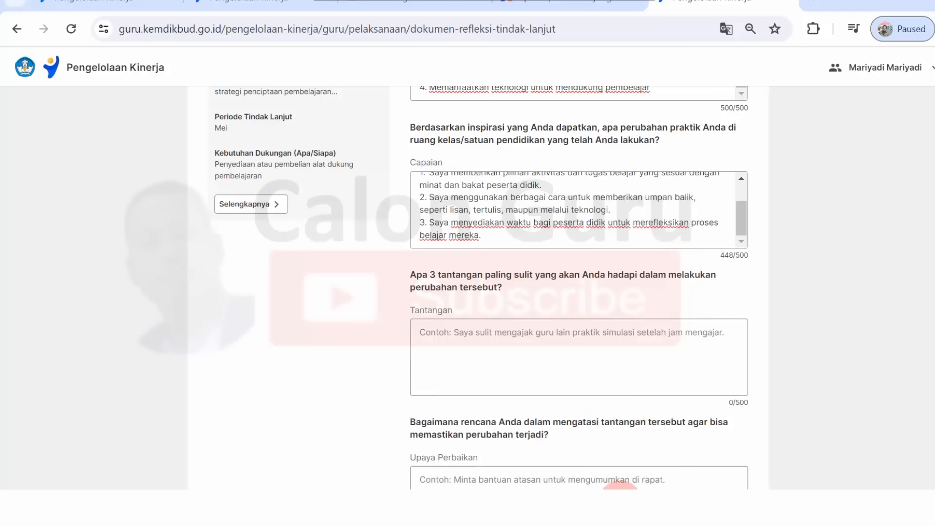
{"action": "left_click", "coordinate": [620, 503]}
{"action": "scroll", "coordinate": [806, 253], "scroll_direction": "down", "scroll_amount": 3}
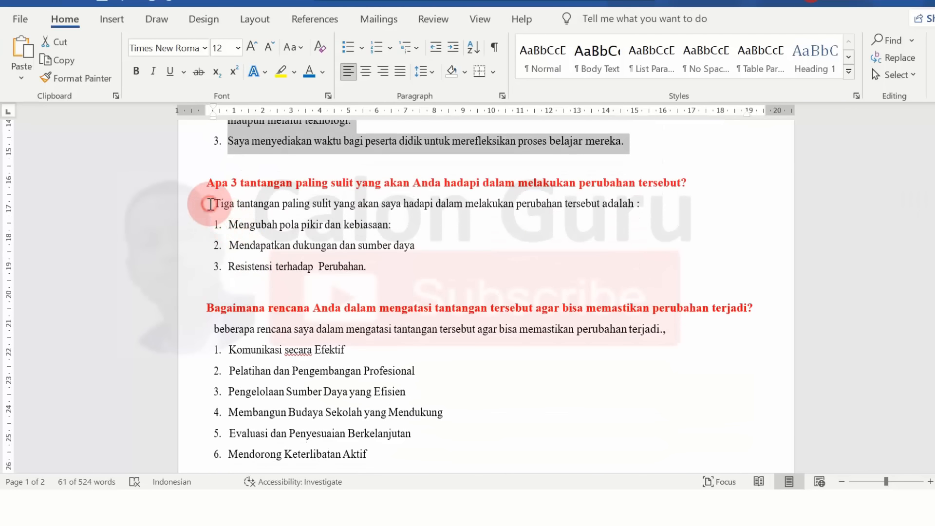
{"action": "left_click_drag", "start_coordinate": [212, 203], "coordinate": [248, 225]}
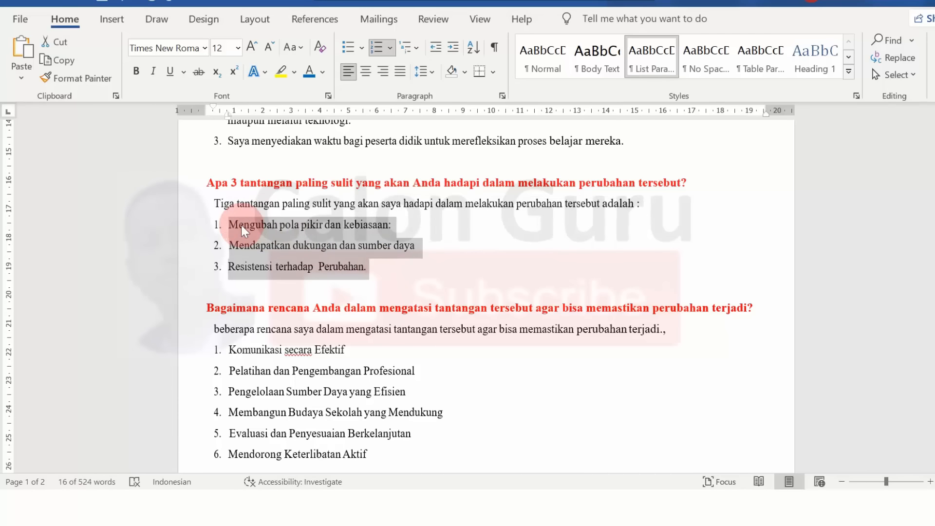
{"action": "left_click", "coordinate": [248, 225]}
{"action": "left_click_drag", "start_coordinate": [381, 265], "coordinate": [221, 206]}
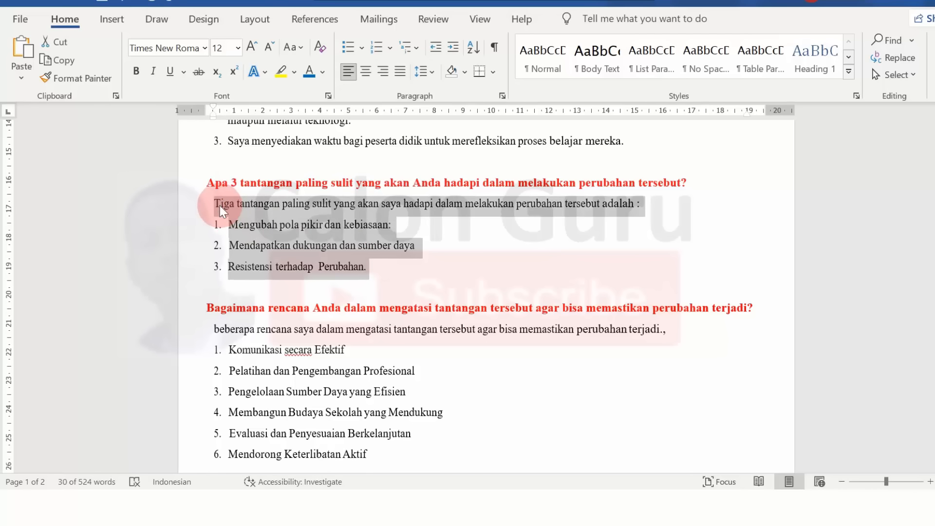
{"action": "left_click", "coordinate": [510, 257]}
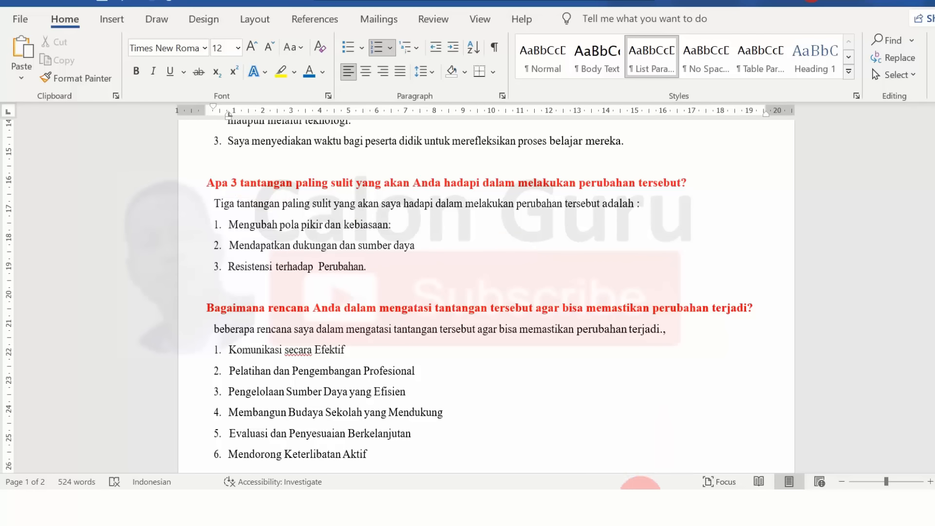
Paste the challenges answer into the browser form's Tantangan field and remove the trailing blank line
{"action": "left_click", "coordinate": [585, 507]}
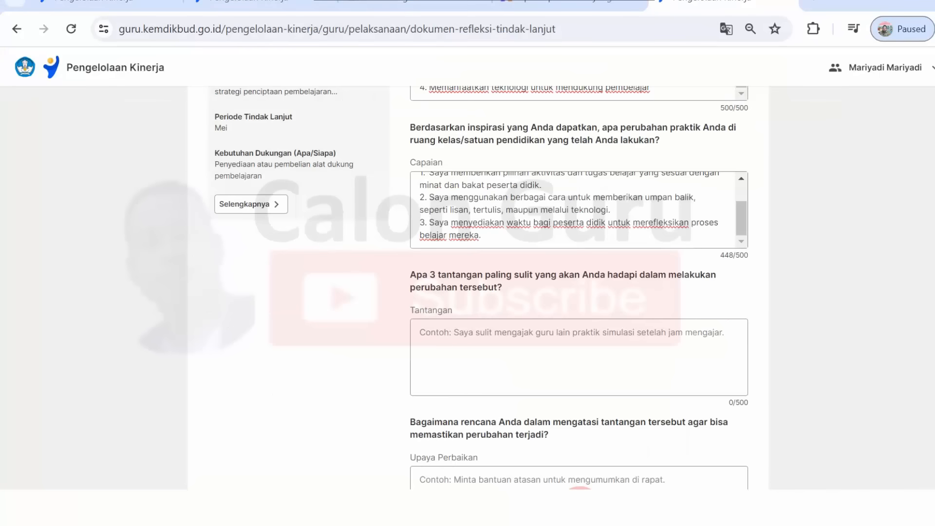
{"action": "left_click", "coordinate": [534, 344]}
{"action": "key", "text": "ctrl+v"}
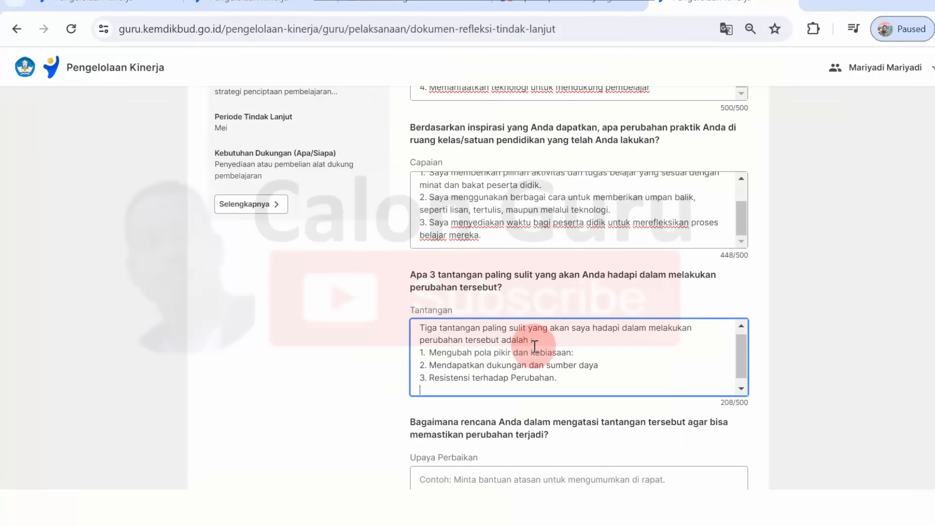
{"action": "key", "text": "BackSpace"}
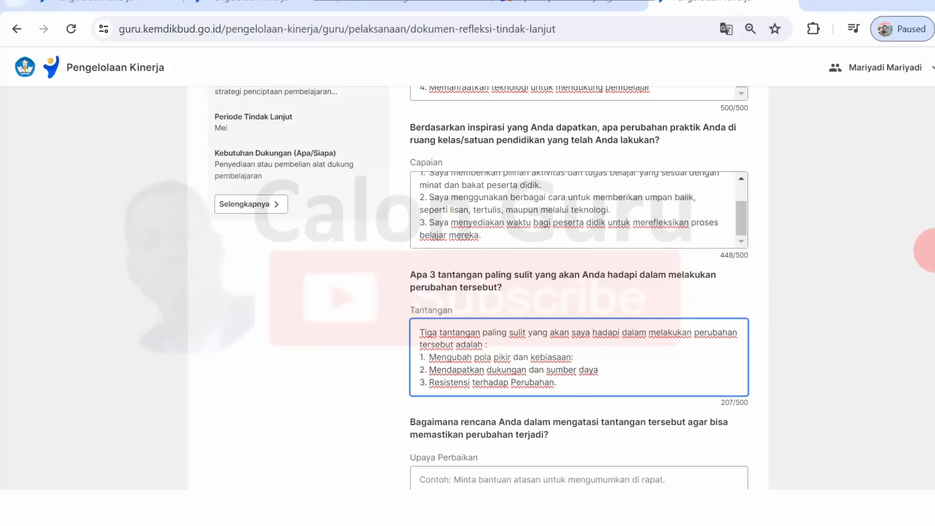
In the Word document, copy the answer on plans to overcome the challenges, from "beberapa rencana saya" through item 6
{"action": "scroll", "coordinate": [499, 145], "scroll_direction": "down", "scroll_amount": 6}
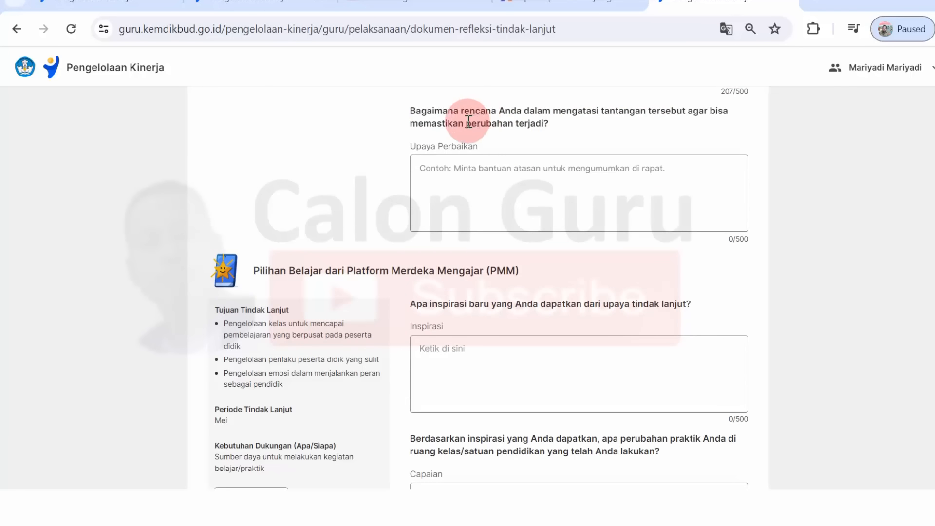
{"action": "left_click", "coordinate": [619, 499]}
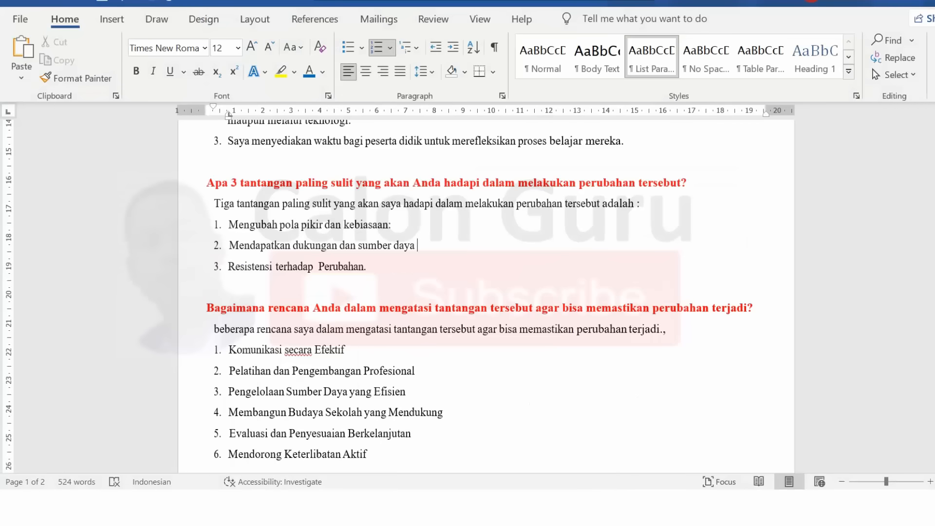
{"action": "scroll", "coordinate": [487, 295], "scroll_direction": "down", "scroll_amount": 3}
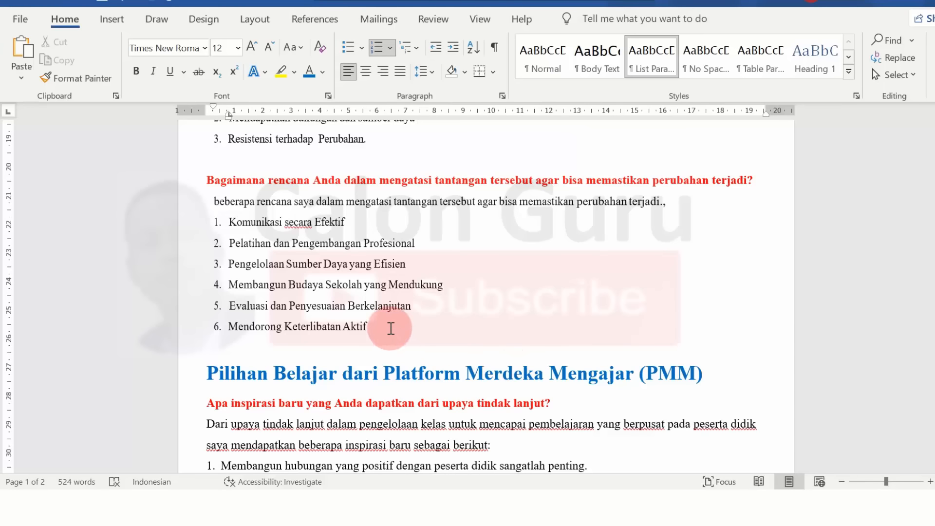
{"action": "left_click_drag", "start_coordinate": [390, 328], "coordinate": [222, 205]}
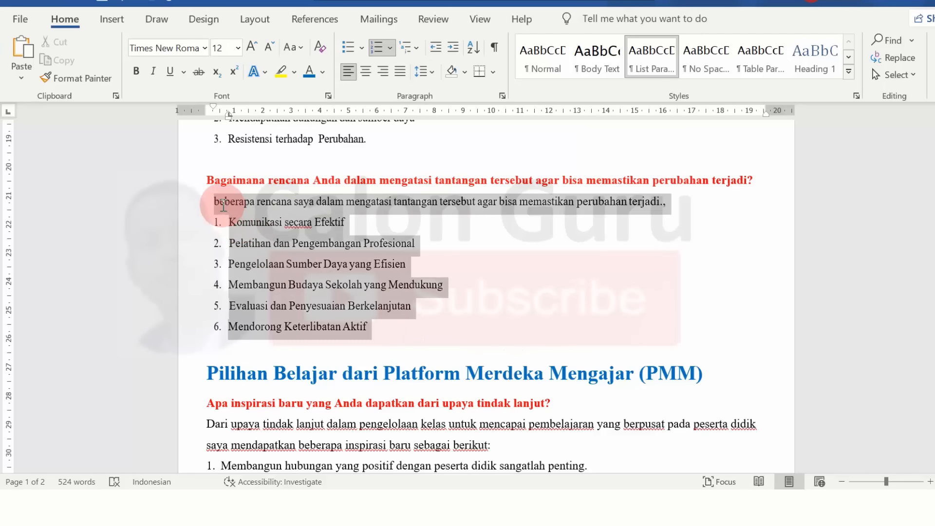
{"action": "left_click", "coordinate": [566, 1]}
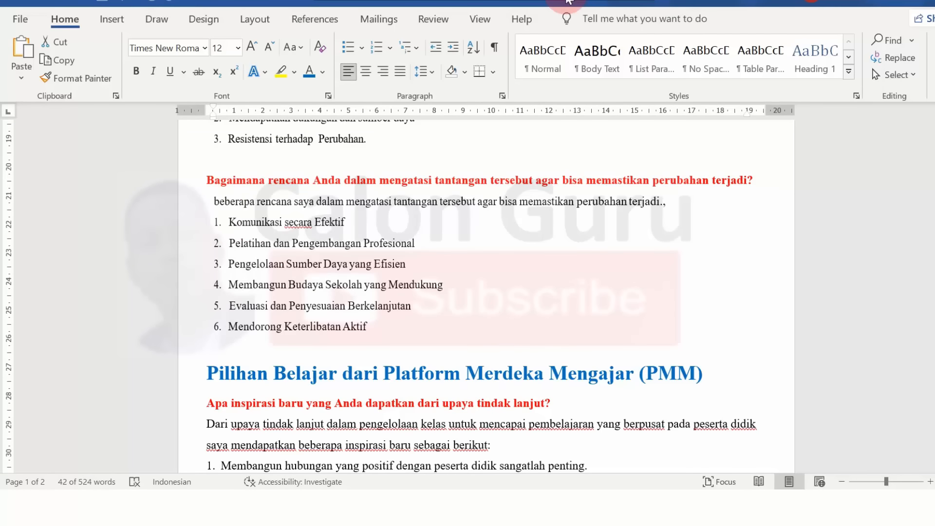
{"action": "left_click", "coordinate": [580, 258]}
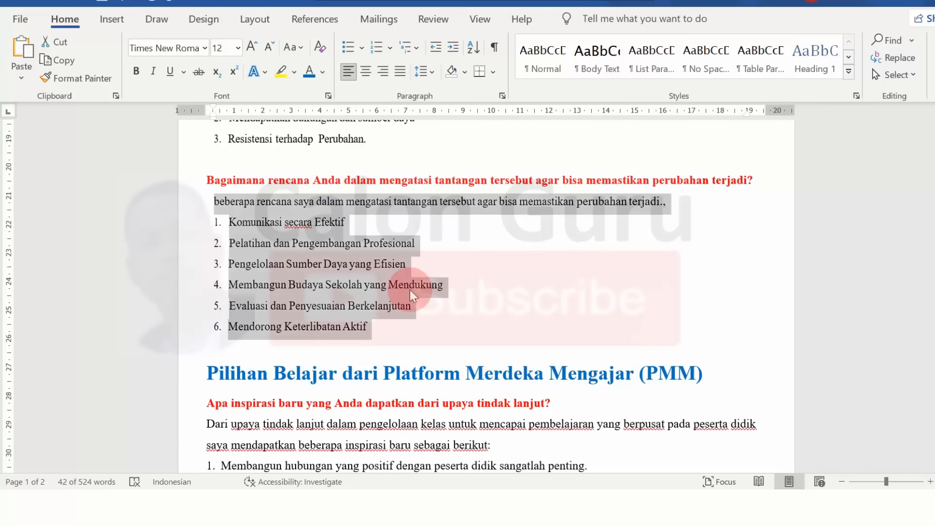
{"action": "right_click", "coordinate": [306, 238]}
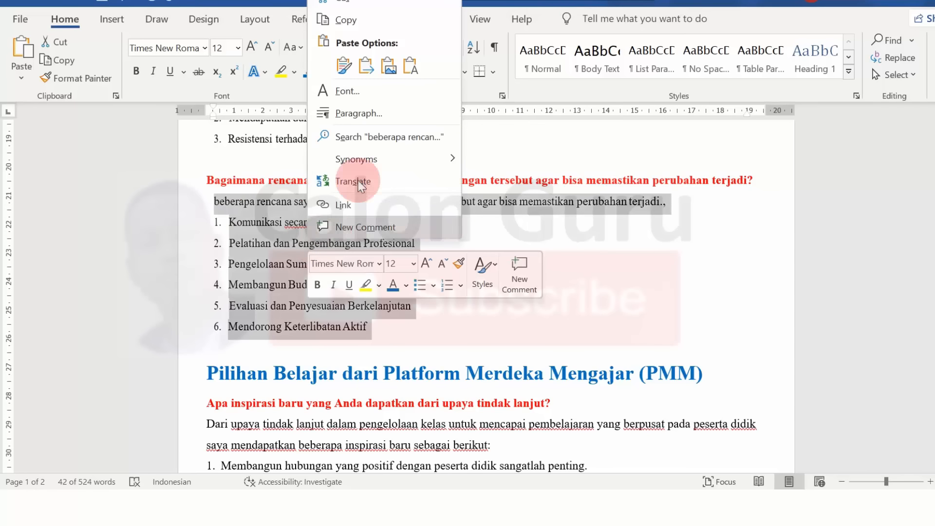
{"action": "left_click", "coordinate": [380, 21]}
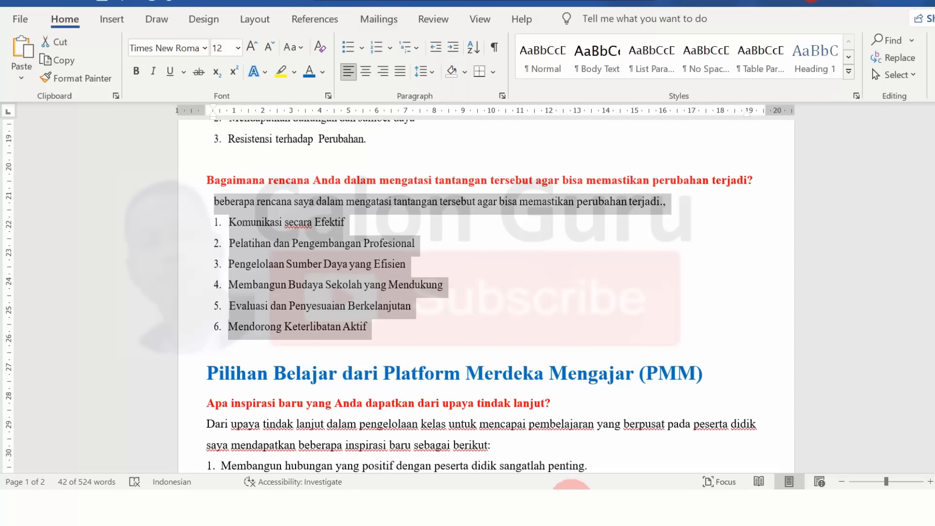
Paste the plans answer as plain text into the browser form's Upaya Perbaikan field and remove the trailing blank line
{"action": "mouse_move", "coordinate": [582, 510]}
{"action": "left_click", "coordinate": [576, 440]}
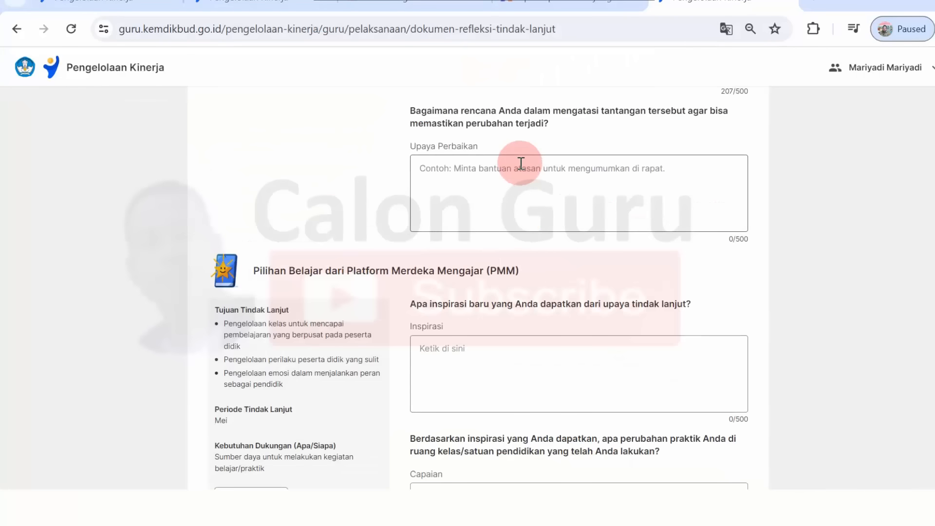
{"action": "left_click", "coordinate": [521, 184]}
{"action": "right_click", "coordinate": [521, 184]}
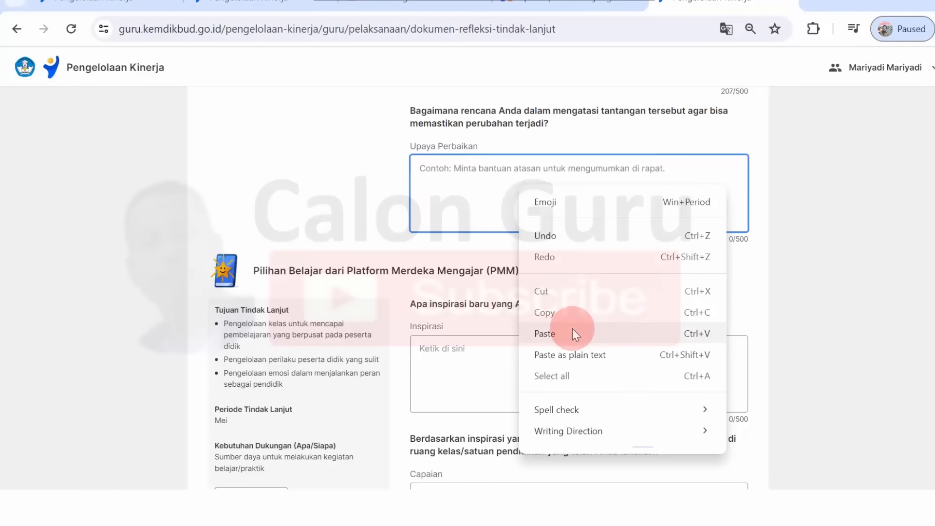
{"action": "left_click", "coordinate": [583, 354]}
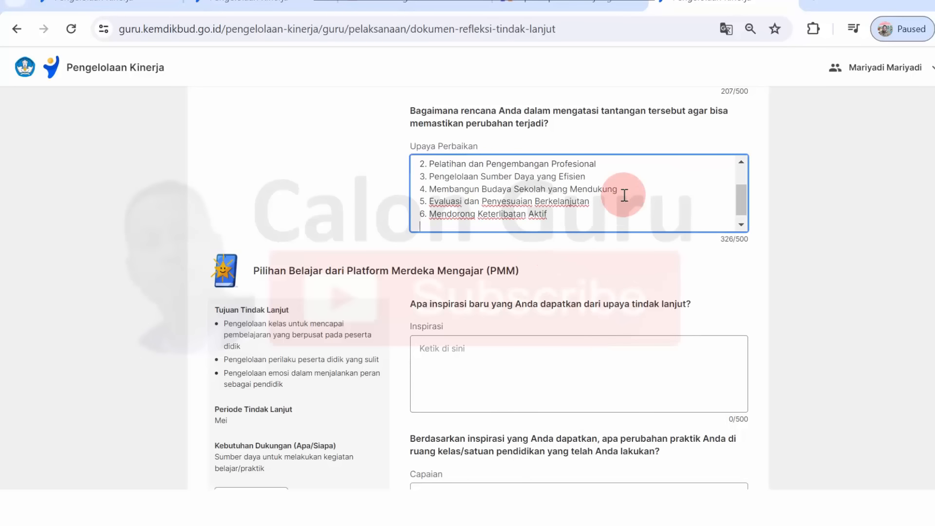
{"action": "key", "text": "BackSpace"}
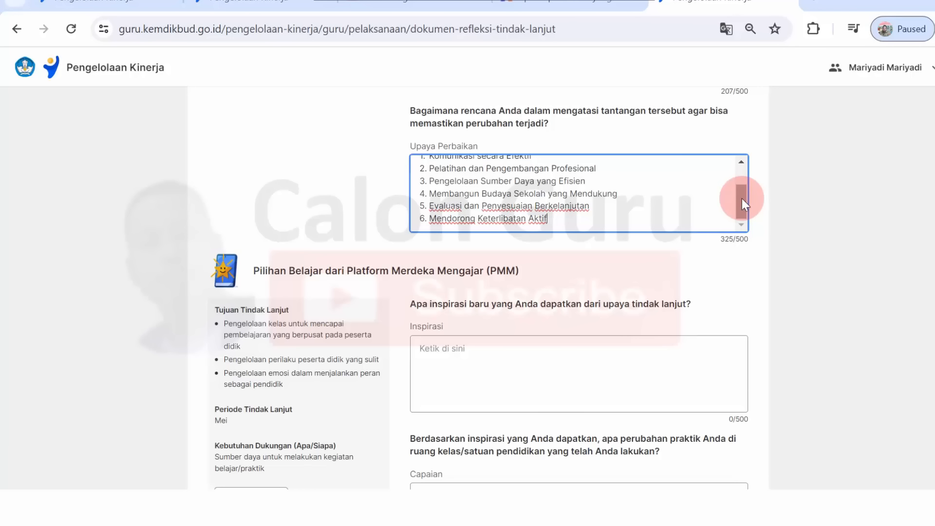
Capitalize the first word of the Upaya Perbaikan answer so it begins with "Beberapa", and check the rest of the text
{"action": "left_click_drag", "start_coordinate": [741, 198], "coordinate": [743, 178]}
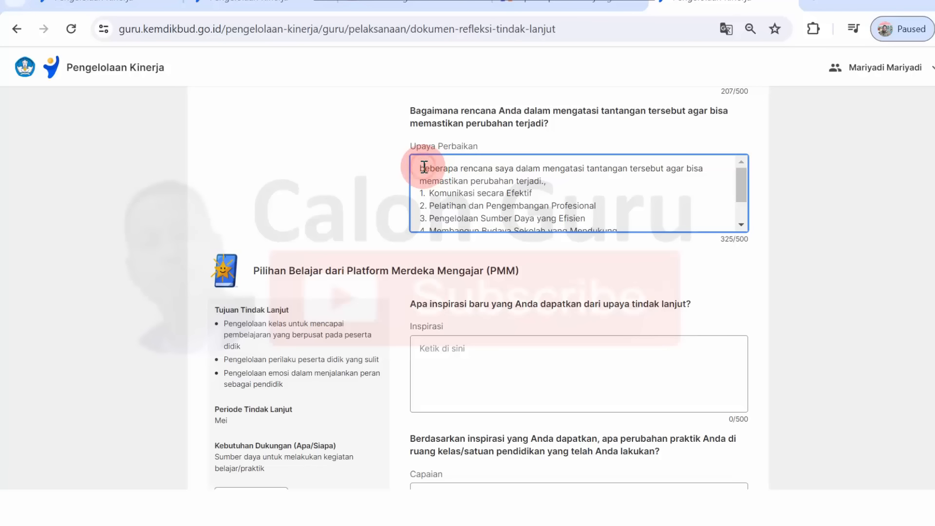
{"action": "key", "text": "BackSpace"}
{"action": "type", "text": "B"}
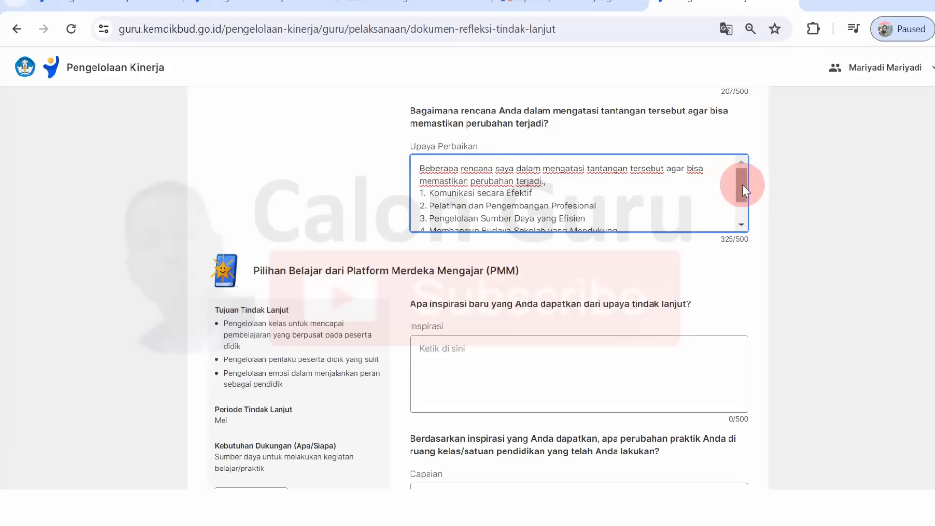
{"action": "left_click_drag", "start_coordinate": [744, 185], "coordinate": [933, 281]}
In the Word document's PMM section, copy the new-inspiration answer, from "Dari upaya tindak lanjut" through item 5
{"action": "scroll", "coordinate": [333, 238], "scroll_direction": "down", "scroll_amount": 3}
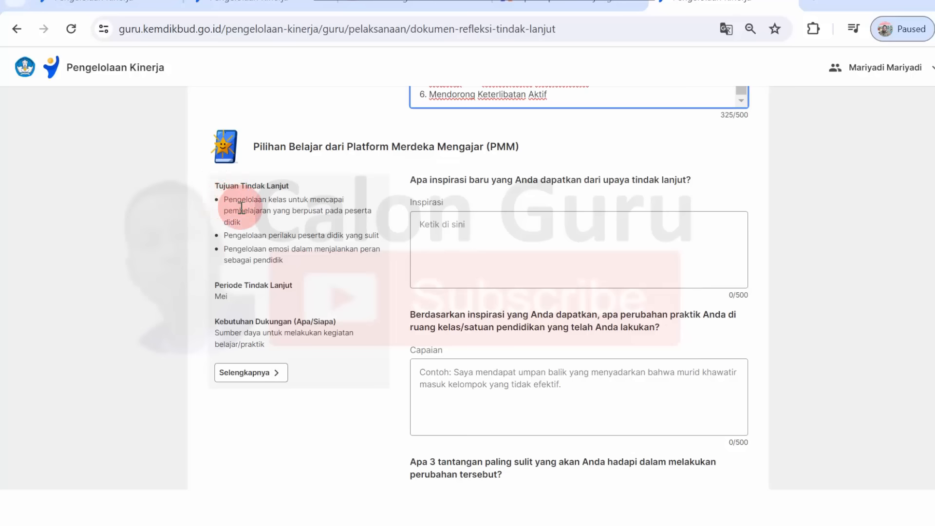
{"action": "left_click_drag", "start_coordinate": [233, 199], "coordinate": [317, 260]}
{"action": "left_click", "coordinate": [317, 260]}
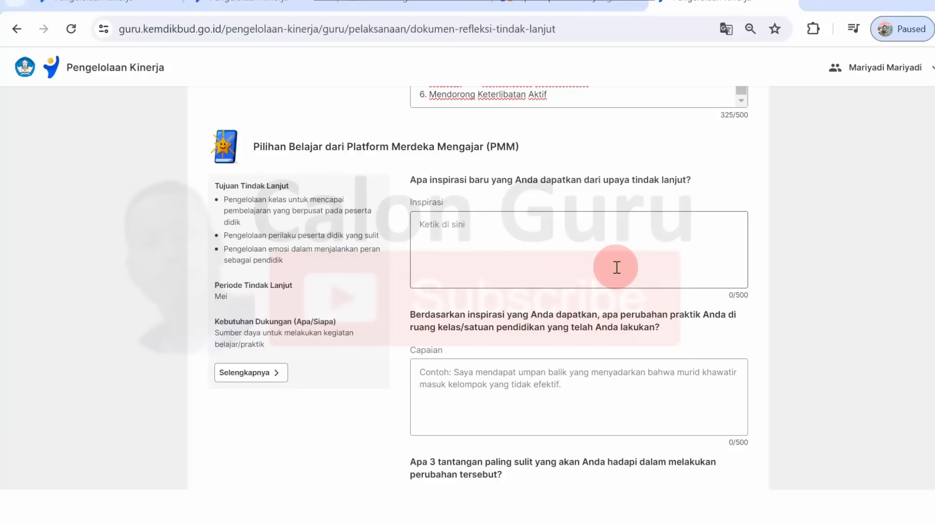
{"action": "left_click", "coordinate": [623, 507]}
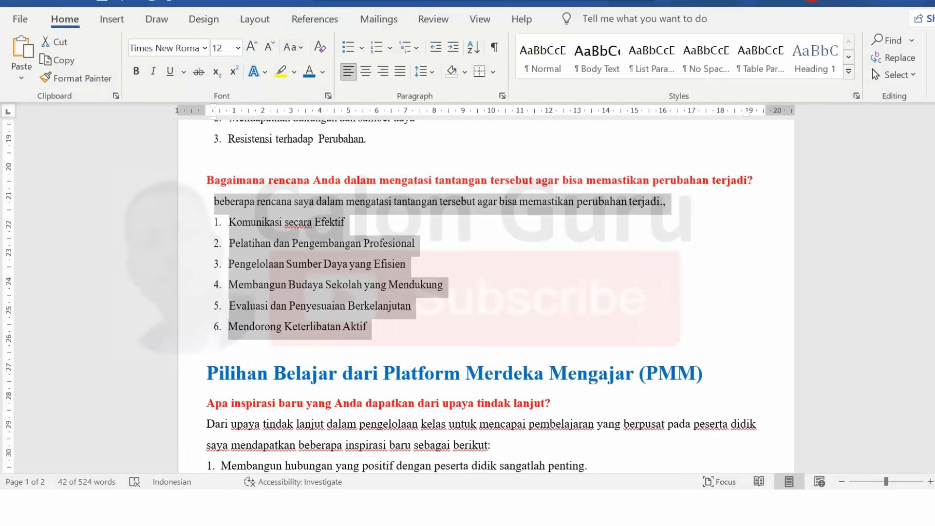
{"action": "scroll", "coordinate": [486, 296], "scroll_direction": "down", "scroll_amount": 4}
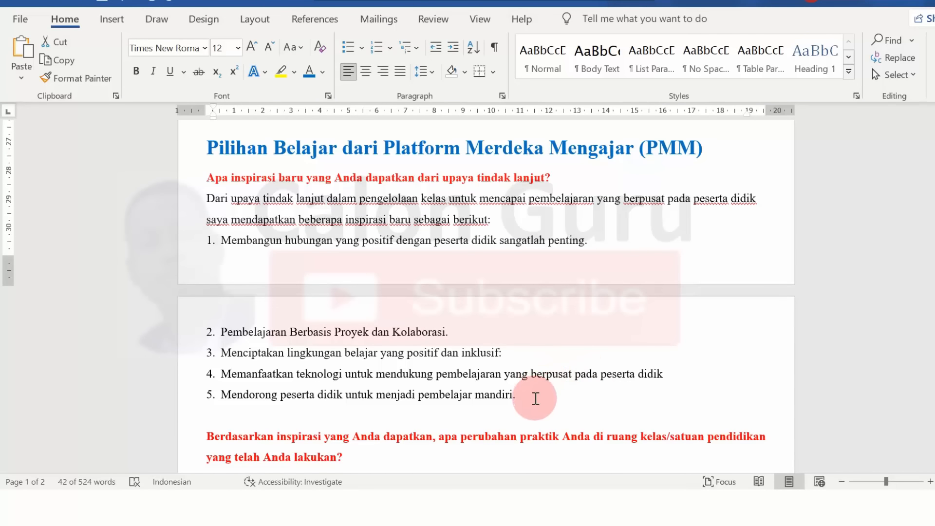
{"action": "left_click_drag", "start_coordinate": [536, 393], "coordinate": [218, 204]}
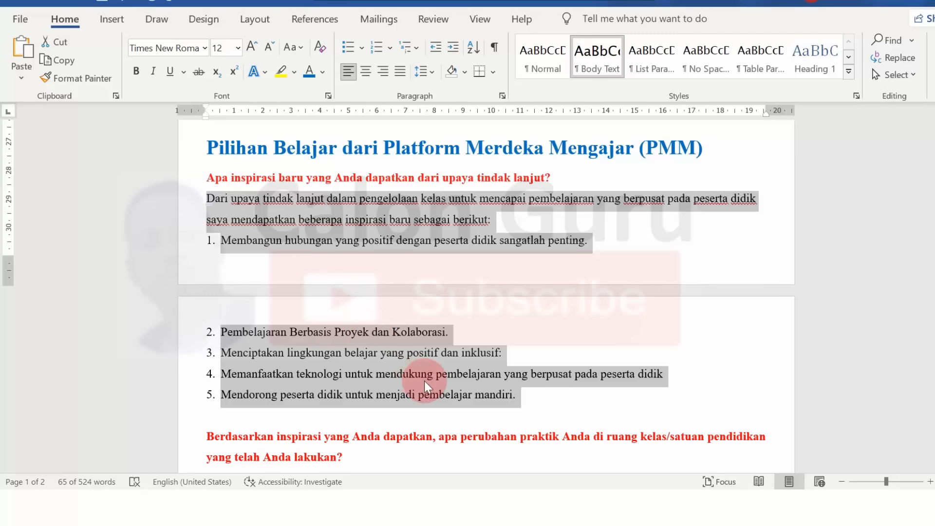
{"action": "right_click", "coordinate": [355, 378]}
{"action": "left_click", "coordinate": [411, 158]}
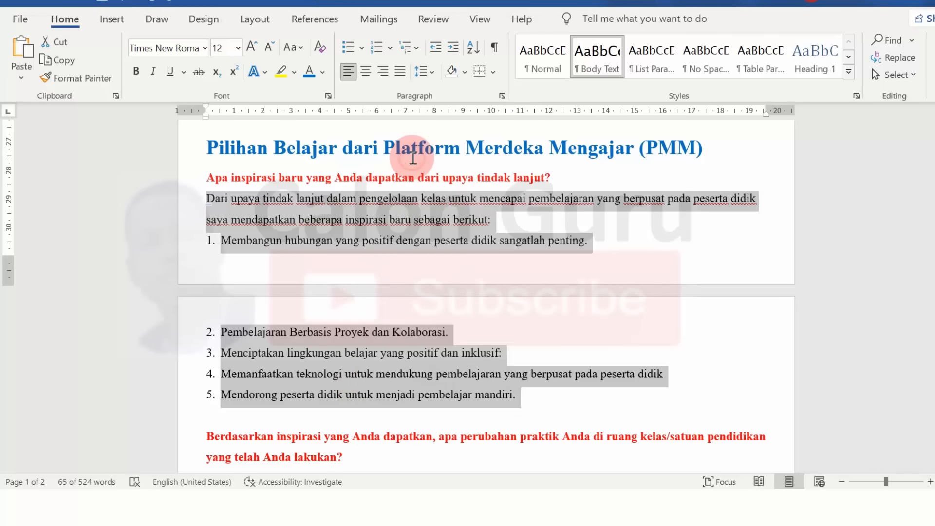
Paste the inspiration answer into the Inspirasi field of the browser form's PMM section
{"action": "left_click", "coordinate": [618, 487]}
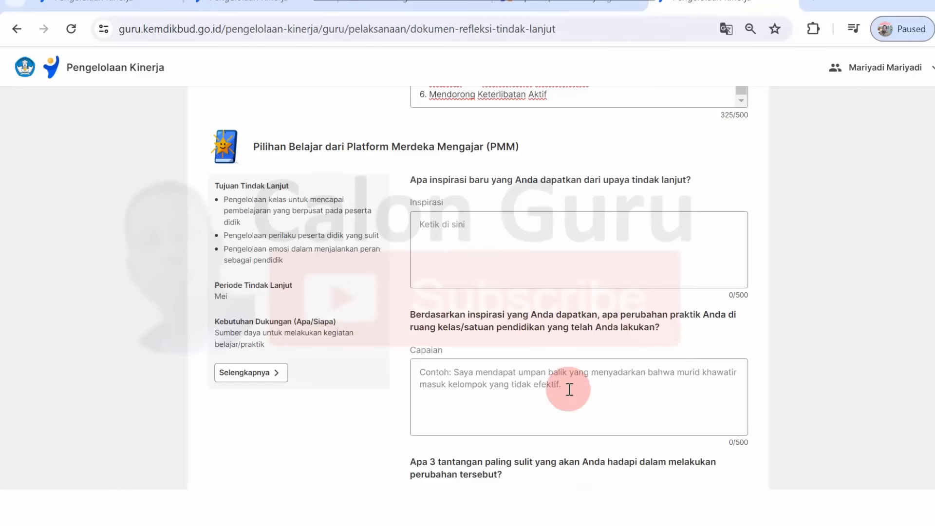
{"action": "left_click", "coordinate": [457, 224]}
{"action": "right_click", "coordinate": [466, 239]}
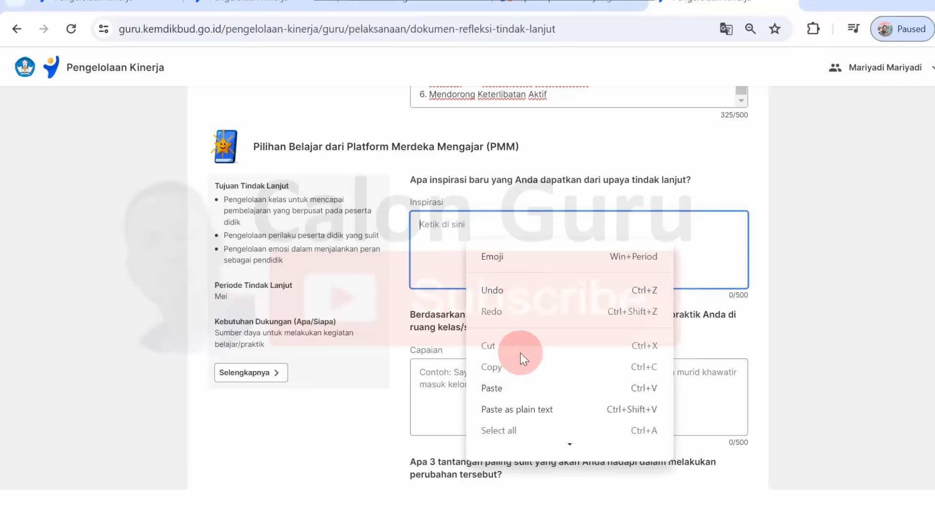
{"action": "left_click", "coordinate": [520, 382]}
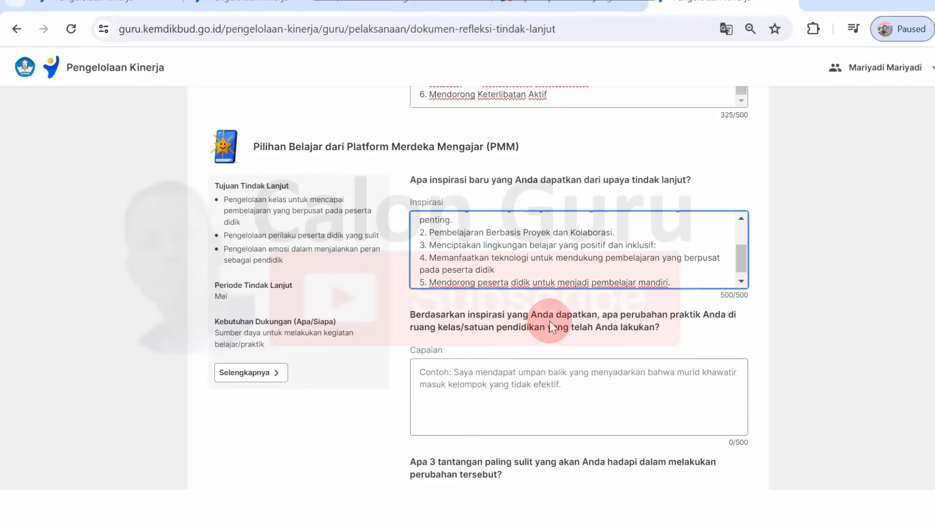
In the Word document's PMM section, copy the three-item answer on practice changes, starting with "Saya meluangkan waktu"
{"action": "scroll", "coordinate": [521, 359], "scroll_direction": "down", "scroll_amount": 3}
{"action": "scroll", "coordinate": [527, 365], "scroll_direction": "down", "scroll_amount": 1}
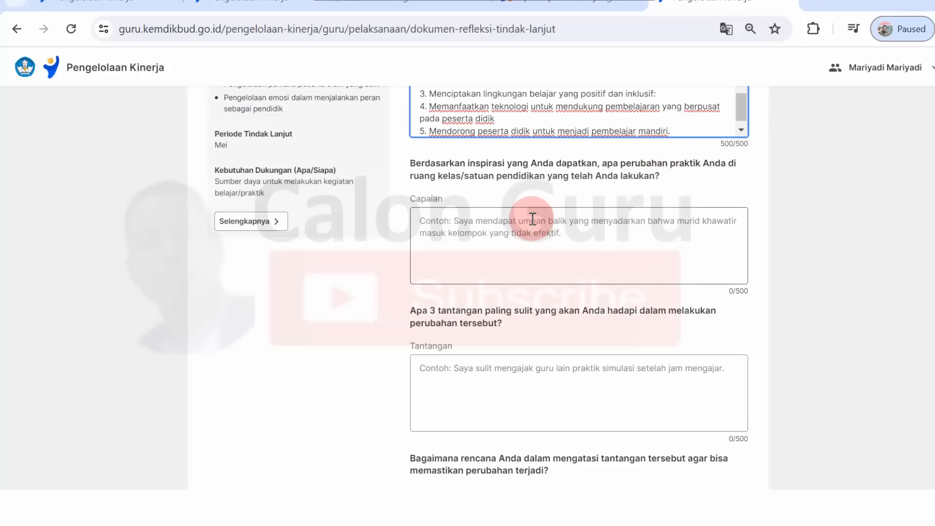
{"action": "left_click", "coordinate": [619, 506]}
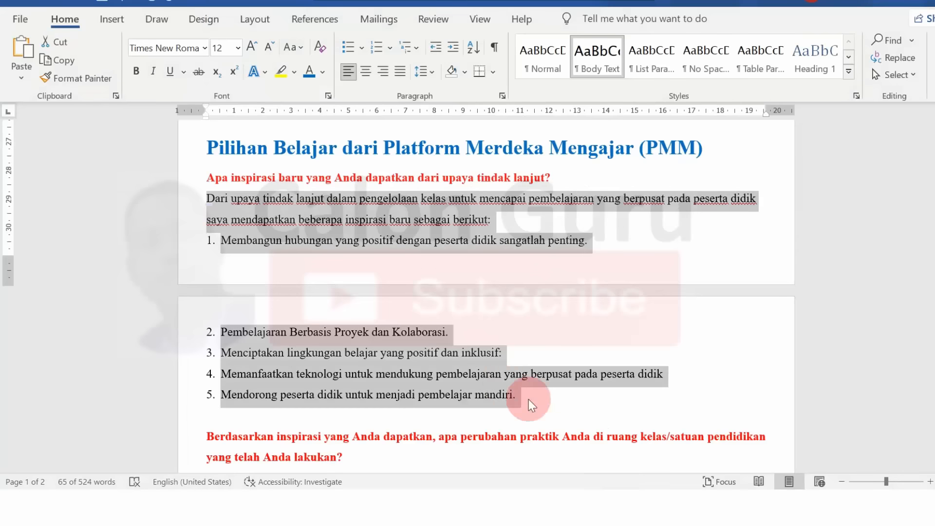
{"action": "scroll", "coordinate": [528, 399], "scroll_direction": "down", "scroll_amount": 5}
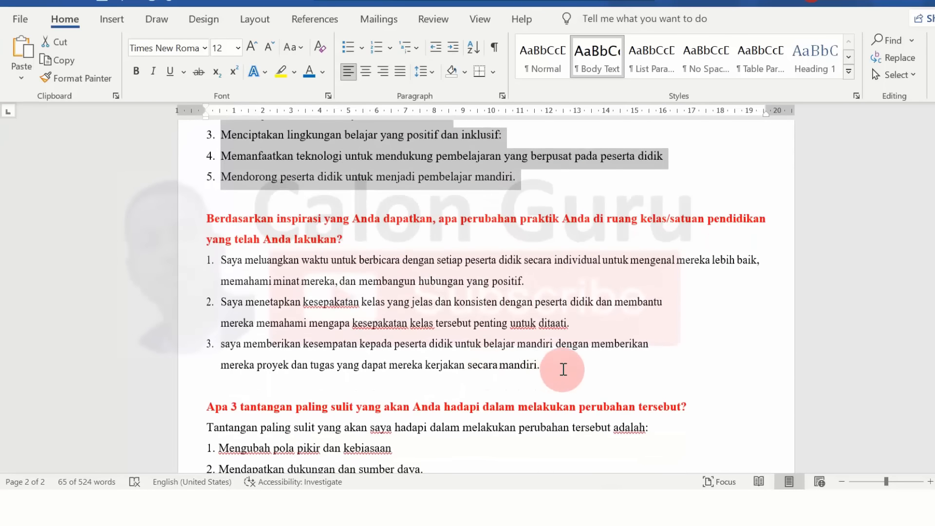
{"action": "left_click_drag", "start_coordinate": [562, 365], "coordinate": [226, 265]}
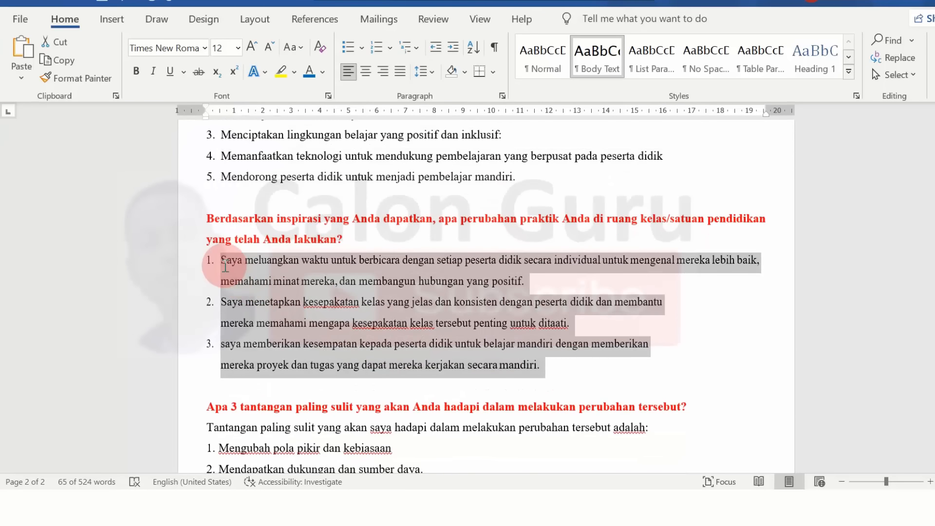
{"action": "right_click", "coordinate": [295, 282]}
{"action": "left_click", "coordinate": [332, 203]}
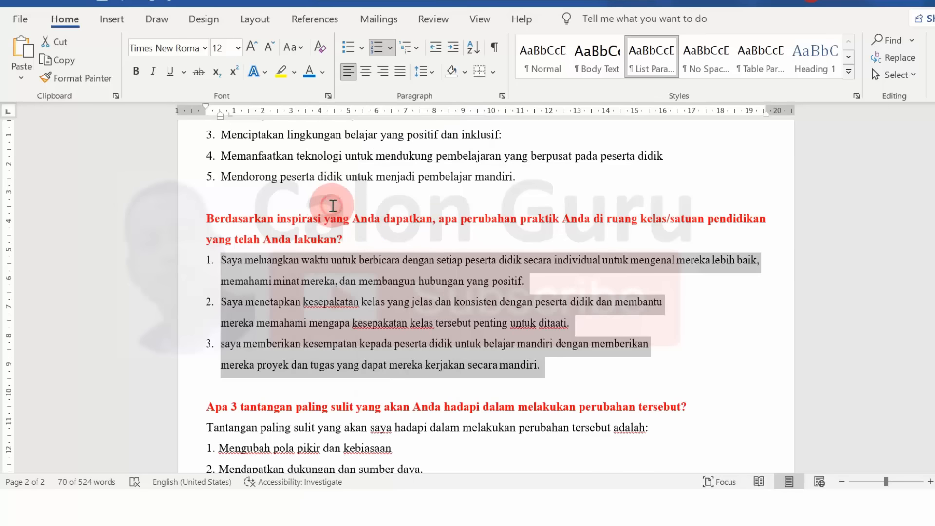
Paste the practice-changes answer as plain text into the browser form's Capaian field and review the pasted Capaian and Inspirasi text
{"action": "key", "text": "alt+Tab"}
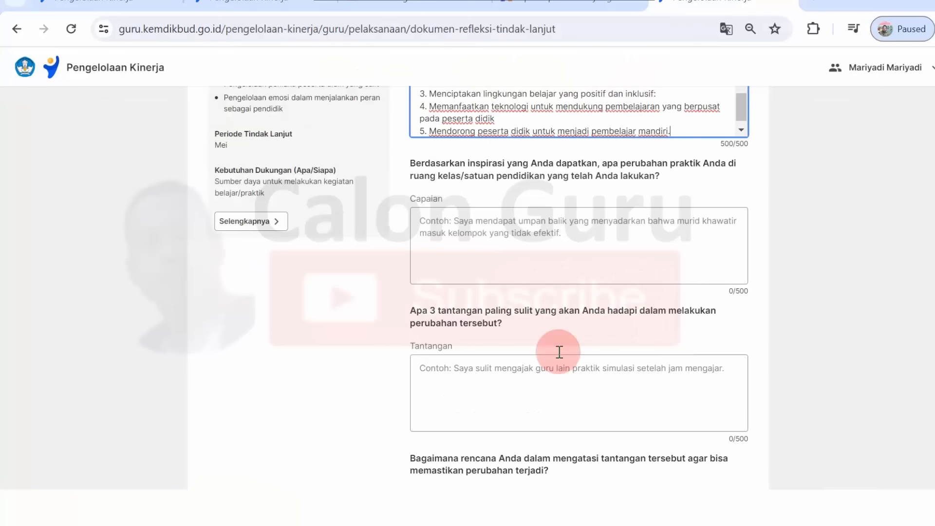
{"action": "left_click", "coordinate": [501, 247]}
{"action": "right_click", "coordinate": [502, 246]}
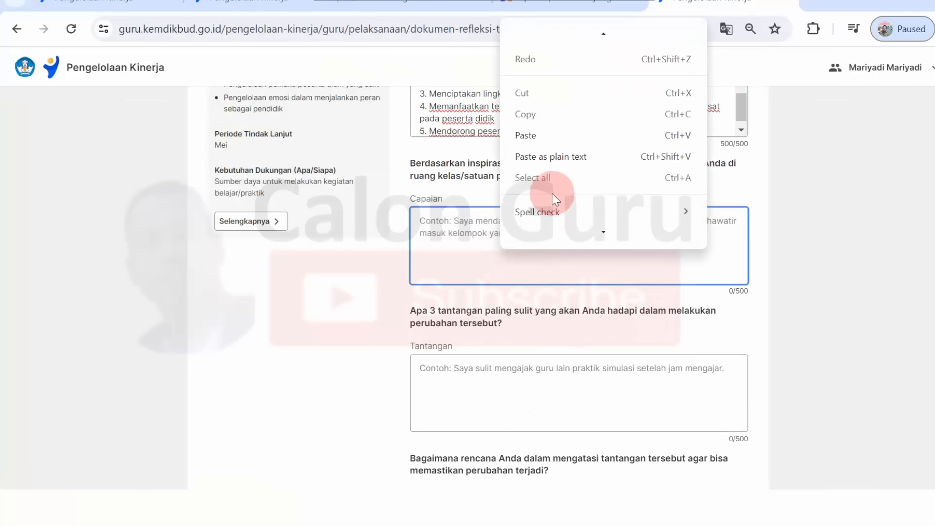
{"action": "left_click", "coordinate": [552, 158]}
{"action": "scroll", "coordinate": [588, 234], "scroll_direction": "up", "scroll_amount": 1}
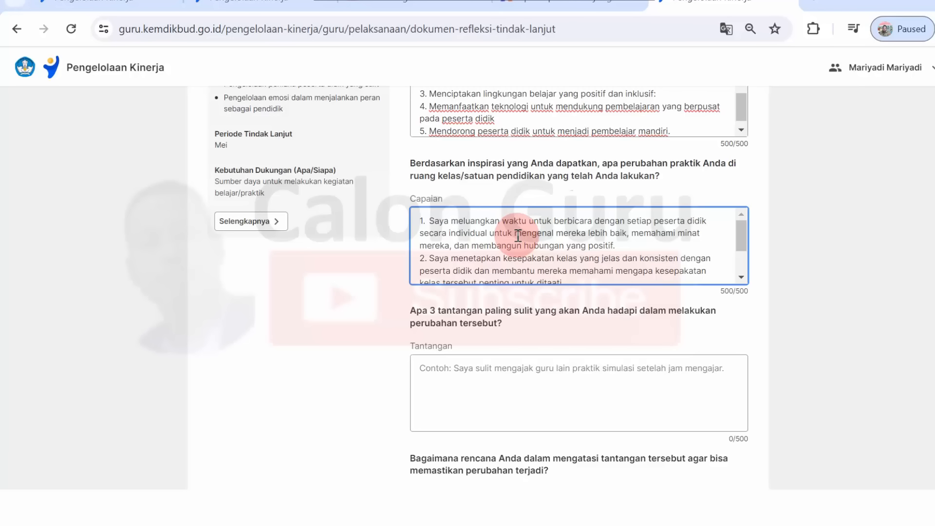
{"action": "scroll", "coordinate": [518, 236], "scroll_direction": "down", "scroll_amount": 3}
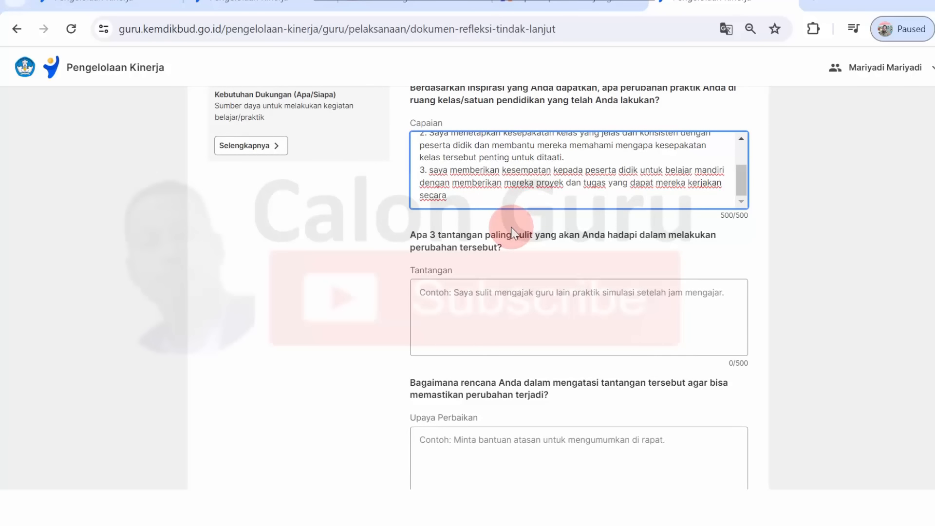
{"action": "scroll", "coordinate": [510, 223], "scroll_direction": "up", "scroll_amount": 5}
{"action": "scroll", "coordinate": [513, 227], "scroll_direction": "down", "scroll_amount": 1}
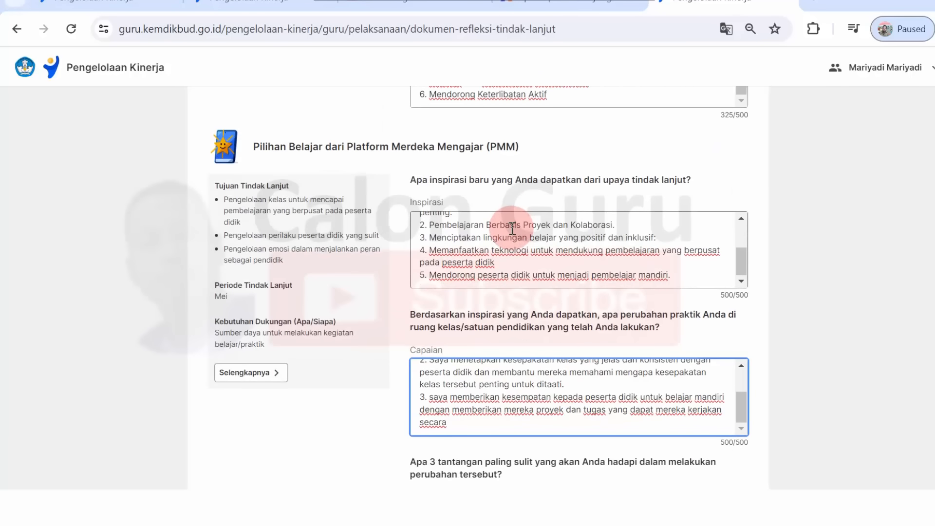
{"action": "scroll", "coordinate": [557, 274], "scroll_direction": "down", "scroll_amount": 5}
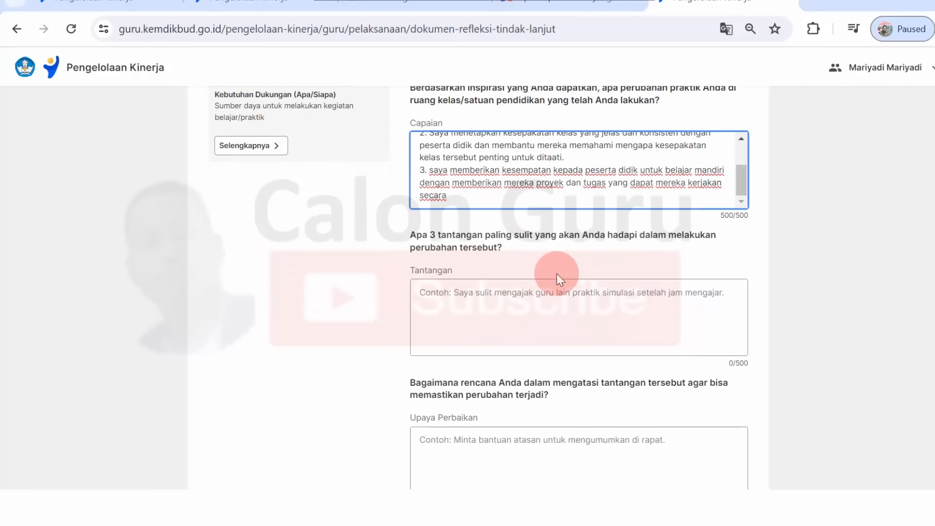
In the Word document's PMM section, copy the challenges answer, from "Tantangan paling sulit" through item 3
{"action": "scroll", "coordinate": [557, 274], "scroll_direction": "down", "scroll_amount": 2}
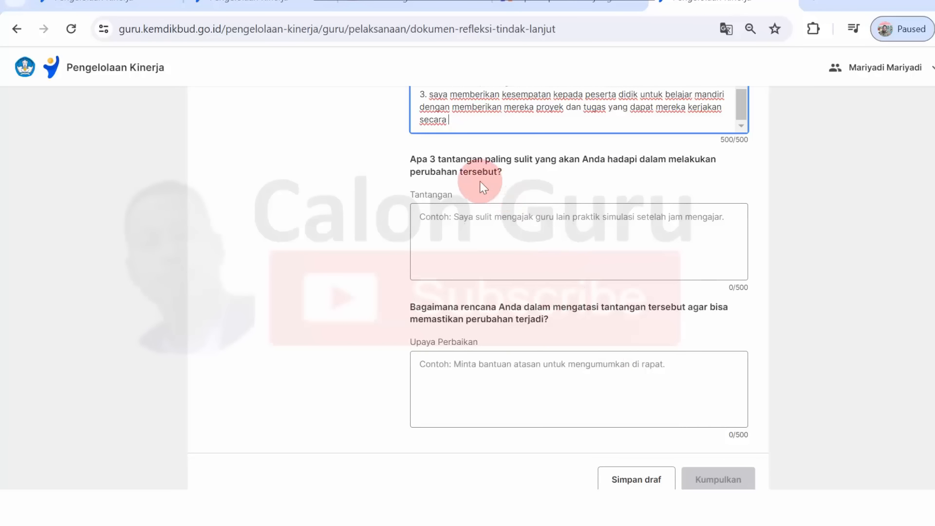
{"action": "left_click", "coordinate": [611, 509]}
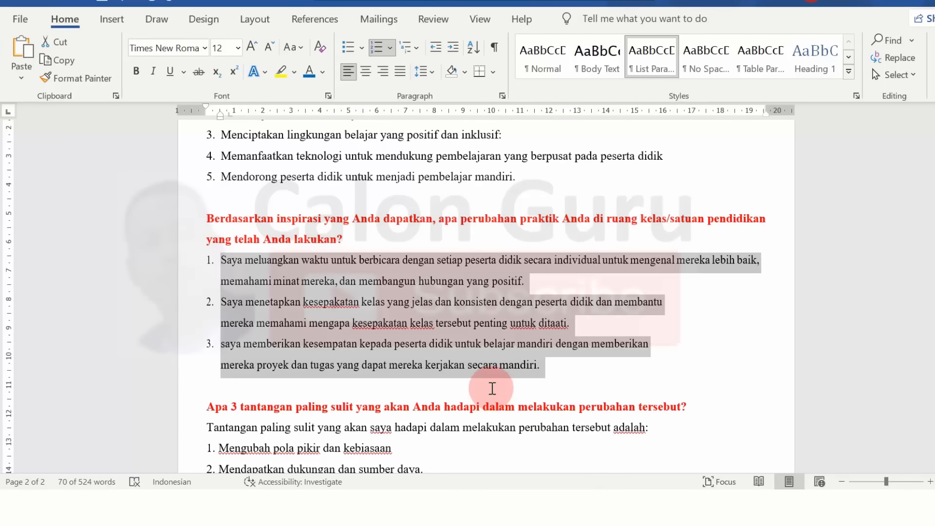
{"action": "scroll", "coordinate": [492, 380], "scroll_direction": "down", "scroll_amount": 3}
{"action": "left_click_drag", "start_coordinate": [458, 343], "coordinate": [211, 285]}
{"action": "right_click", "coordinate": [262, 298]}
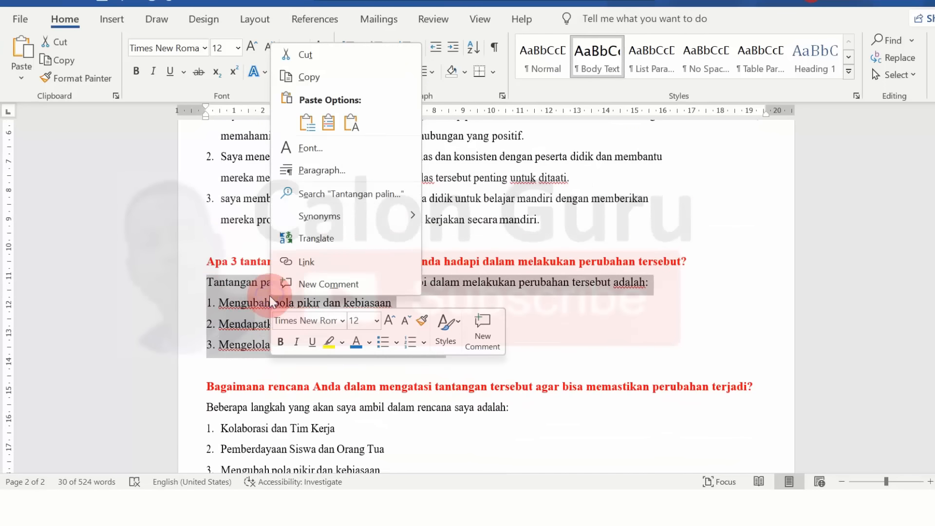
{"action": "left_click", "coordinate": [322, 77]}
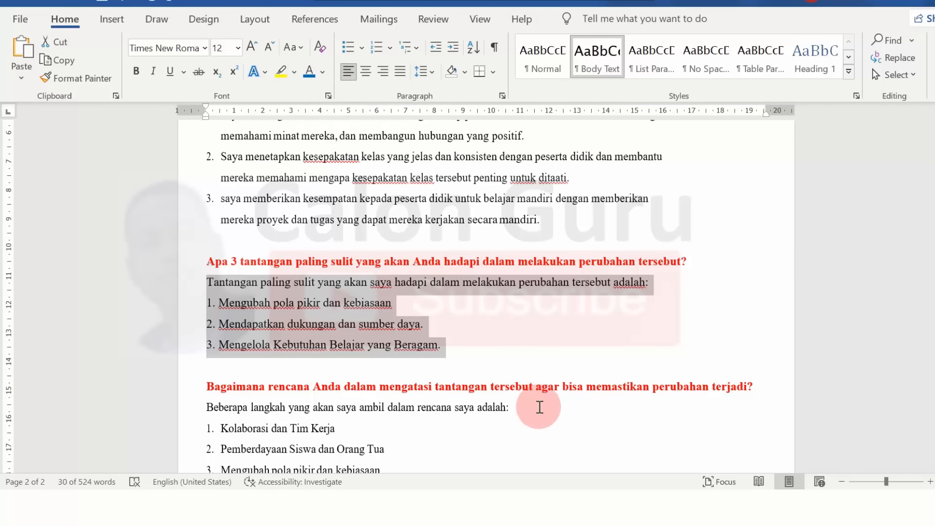
Paste the challenges answer into the Tantangan field of the browser form's PMM section and remove the trailing blank line
{"action": "left_click", "coordinate": [586, 494]}
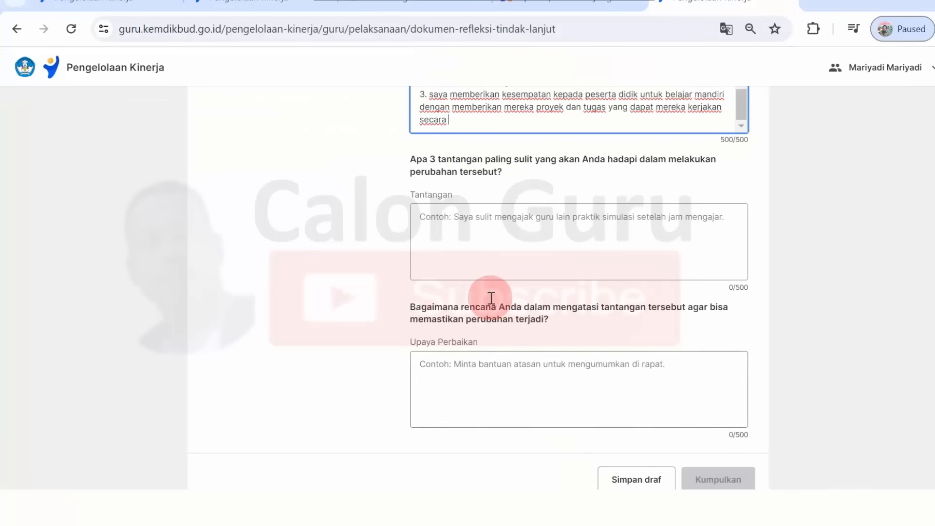
{"action": "left_click", "coordinate": [467, 233]}
{"action": "right_click", "coordinate": [469, 237]}
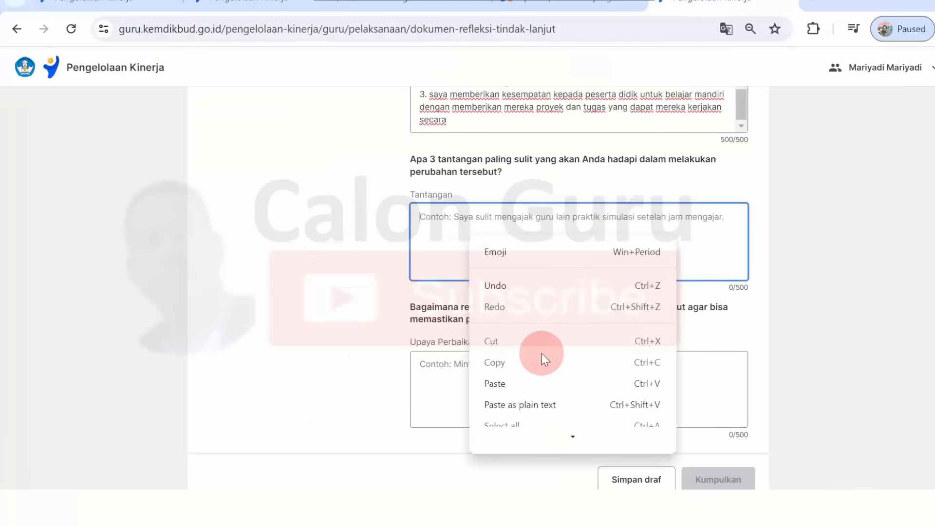
{"action": "left_click", "coordinate": [521, 382]}
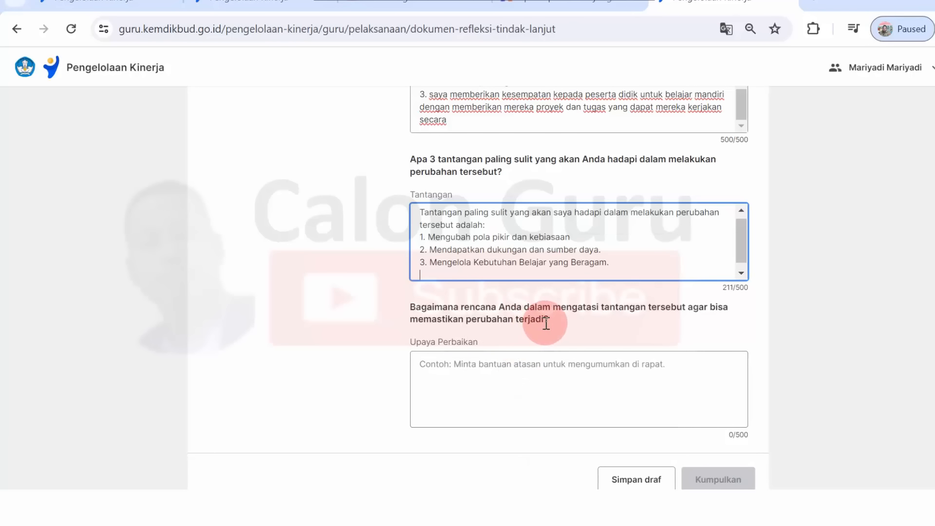
{"action": "key", "text": "BackSpace"}
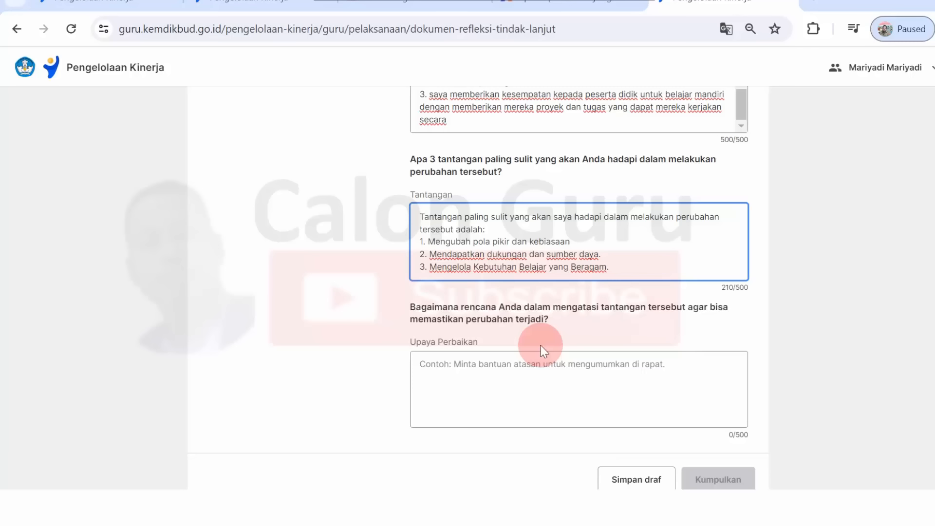
In the Word document's PMM section, copy the plans answer, from "Beberapa langkah yang akan saya ambil" through item 4
{"action": "scroll", "coordinate": [544, 350], "scroll_direction": "down", "scroll_amount": 1}
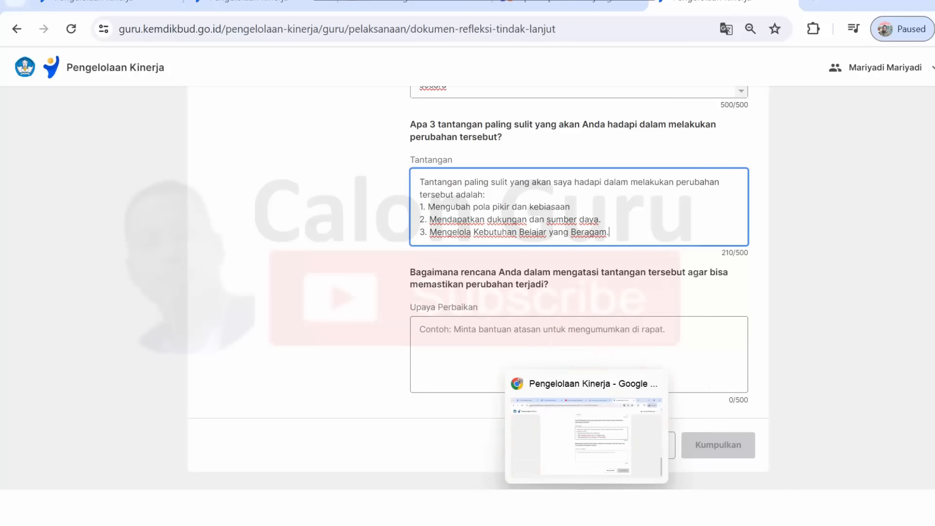
{"action": "left_click", "coordinate": [616, 497]}
{"action": "scroll", "coordinate": [432, 368], "scroll_direction": "down", "scroll_amount": 5}
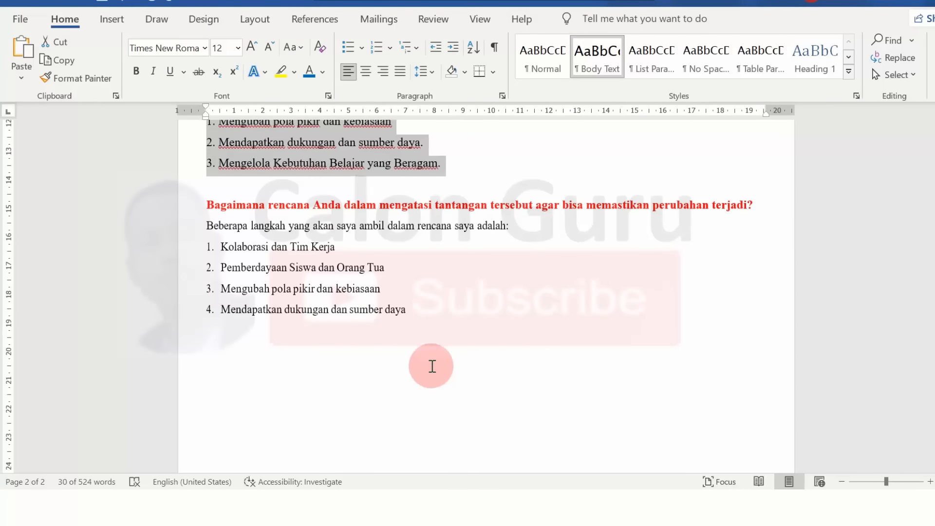
{"action": "scroll", "coordinate": [442, 267], "scroll_direction": "up", "scroll_amount": 3}
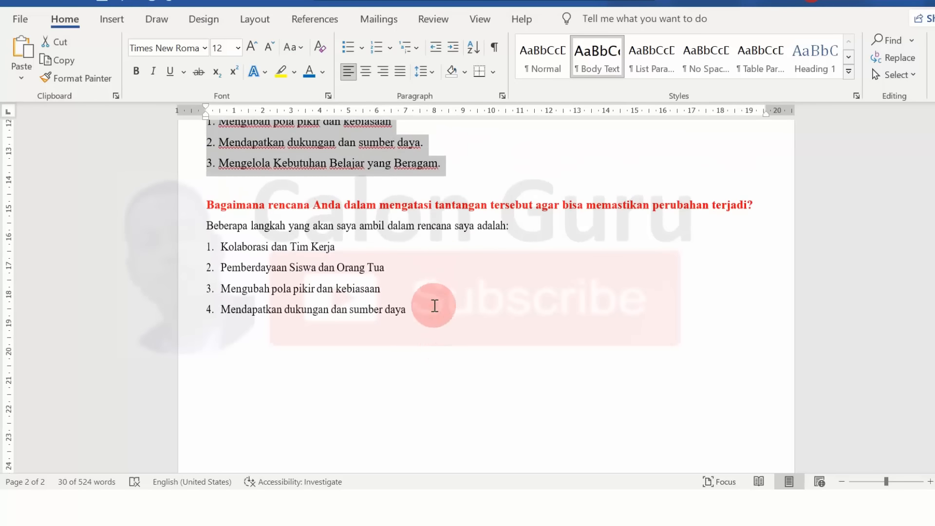
{"action": "left_click_drag", "start_coordinate": [412, 309], "coordinate": [214, 227]}
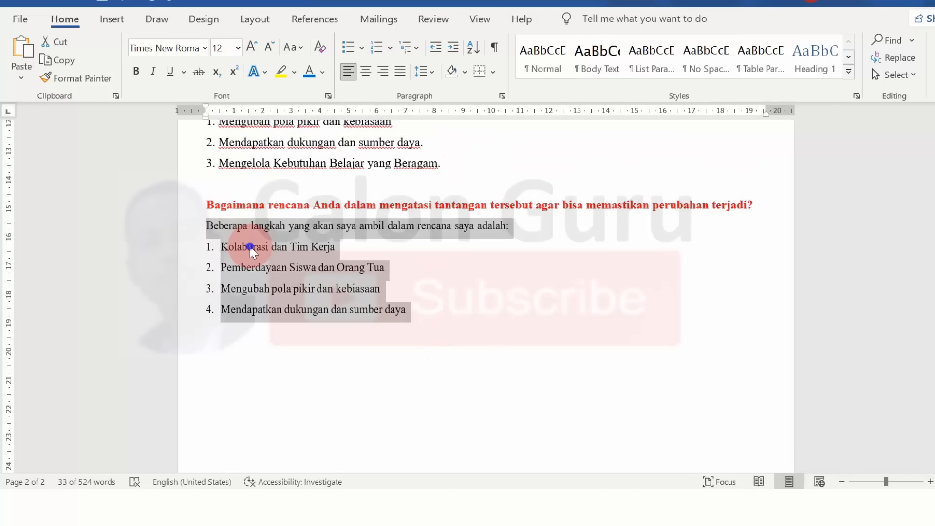
{"action": "right_click", "coordinate": [246, 244]}
{"action": "left_click", "coordinate": [308, 24]}
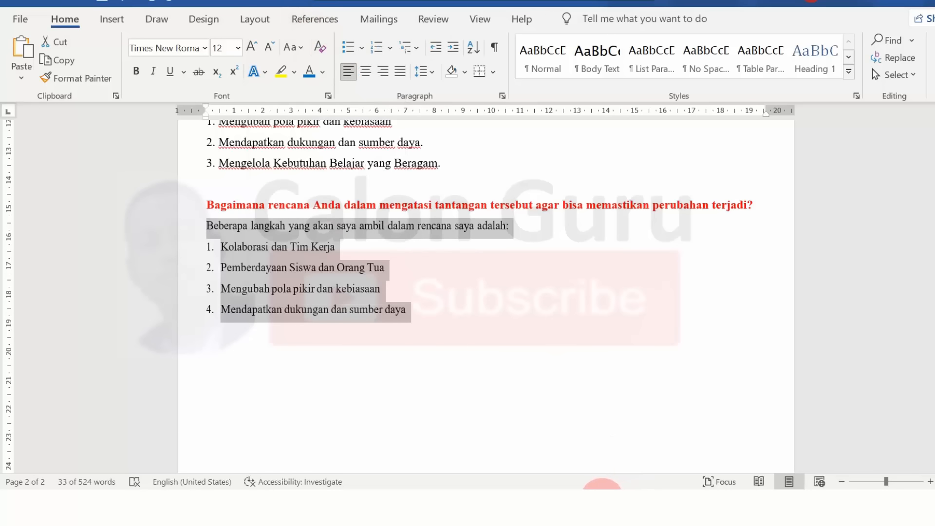
Paste the four-item plans answer into the Upaya Perbaikan field of the browser form's PMM section
{"action": "left_click", "coordinate": [599, 486]}
{"action": "left_click", "coordinate": [528, 359]}
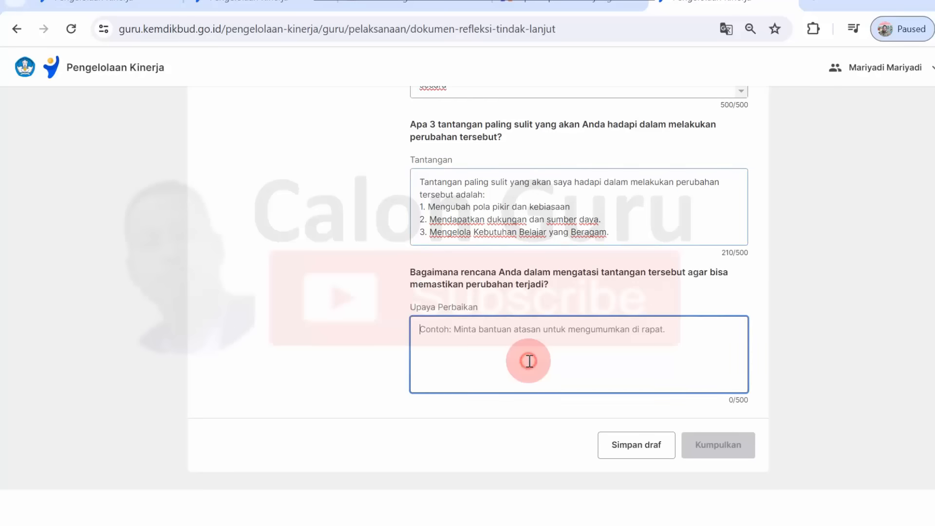
{"action": "right_click", "coordinate": [530, 341]}
{"action": "left_click", "coordinate": [585, 200]}
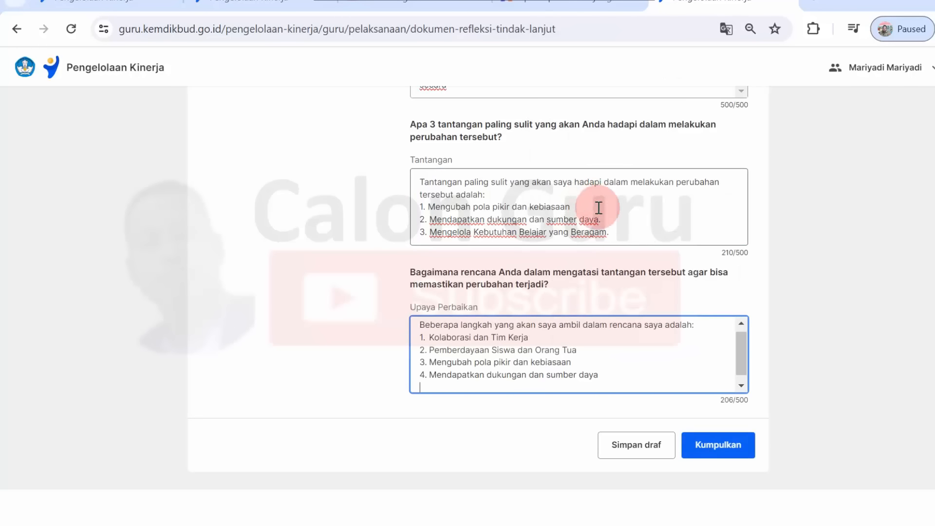
Remove the trailing blank line from the PMM section's Upaya Perbaikan field and review the answers throughout the form
{"action": "key", "text": "BackSpace"}
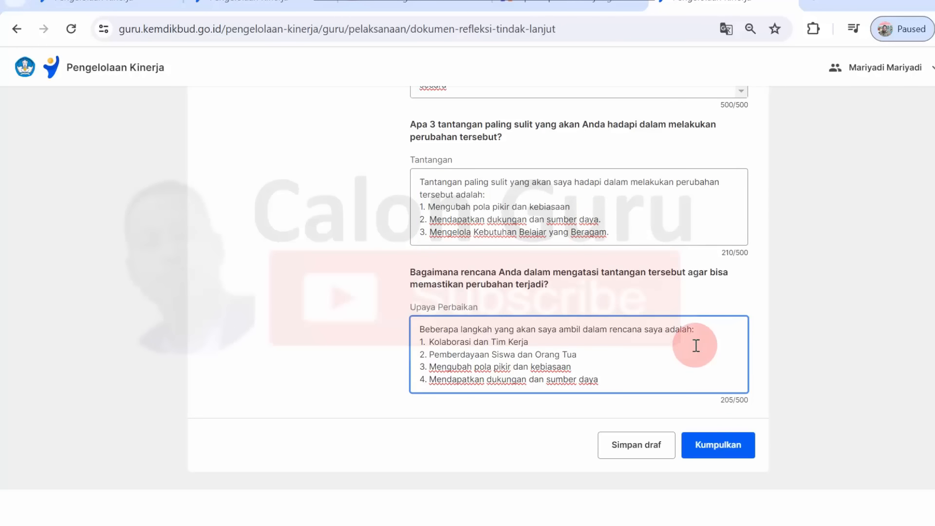
{"action": "scroll", "coordinate": [697, 345], "scroll_direction": "up", "scroll_amount": 5}
{"action": "scroll", "coordinate": [695, 345], "scroll_direction": "down", "scroll_amount": 5}
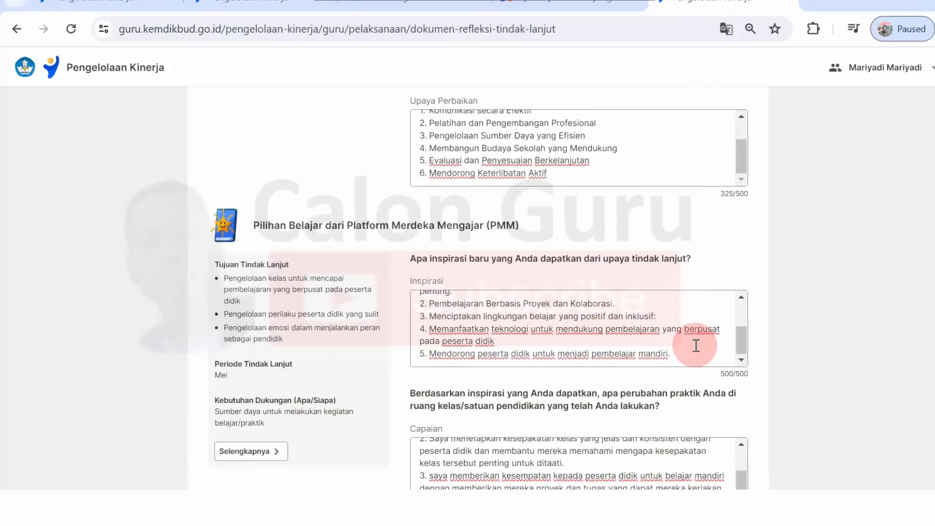
{"action": "scroll", "coordinate": [696, 345], "scroll_direction": "up", "scroll_amount": 4}
{"action": "scroll", "coordinate": [696, 345], "scroll_direction": "up", "scroll_amount": 3}
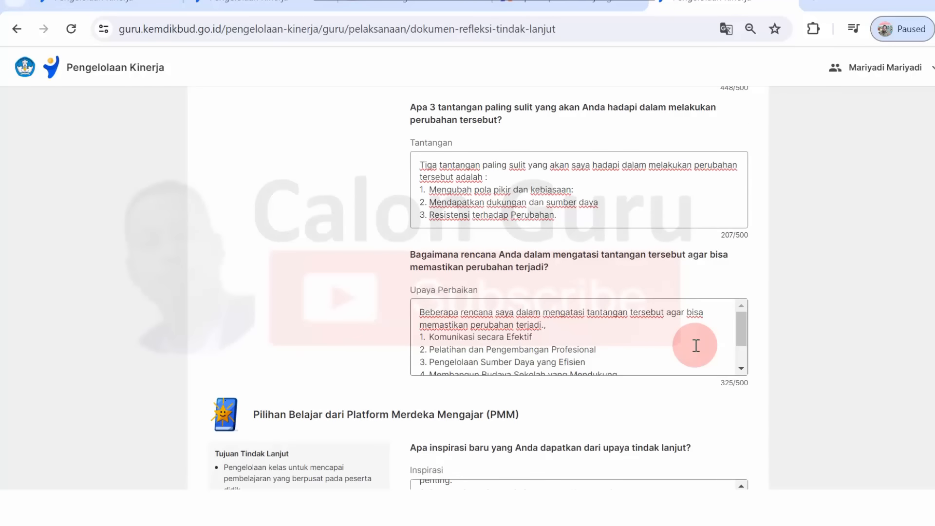
{"action": "scroll", "coordinate": [696, 346], "scroll_direction": "down", "scroll_amount": 2}
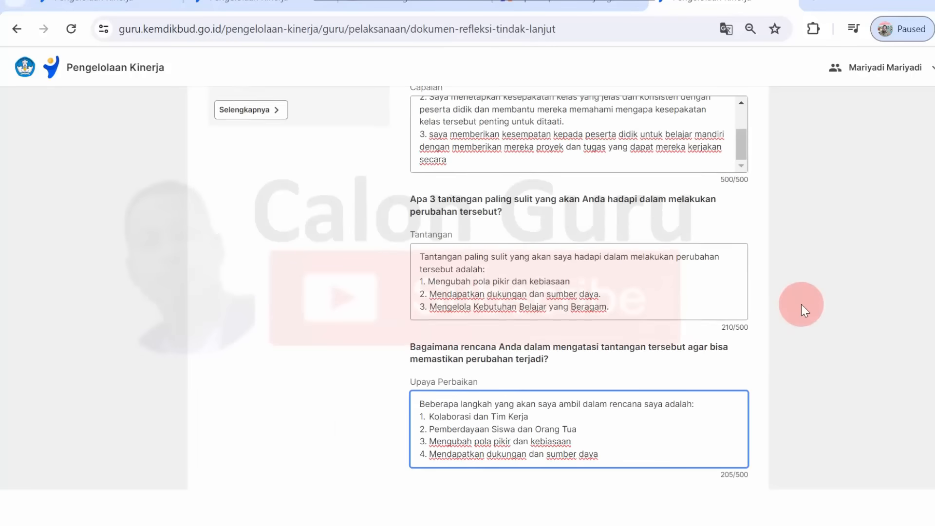
{"action": "scroll", "coordinate": [802, 305], "scroll_direction": "down", "scroll_amount": 2}
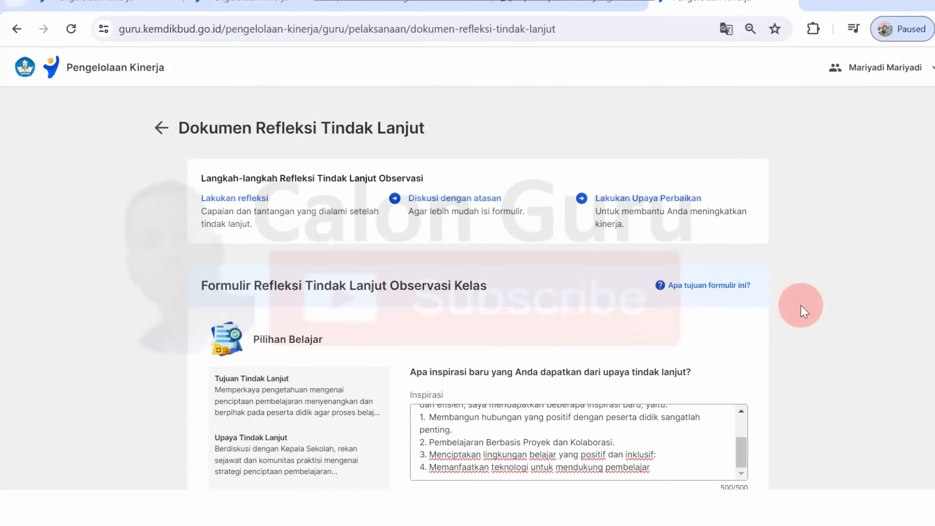
{"action": "scroll", "coordinate": [801, 305], "scroll_direction": "down", "scroll_amount": 1}
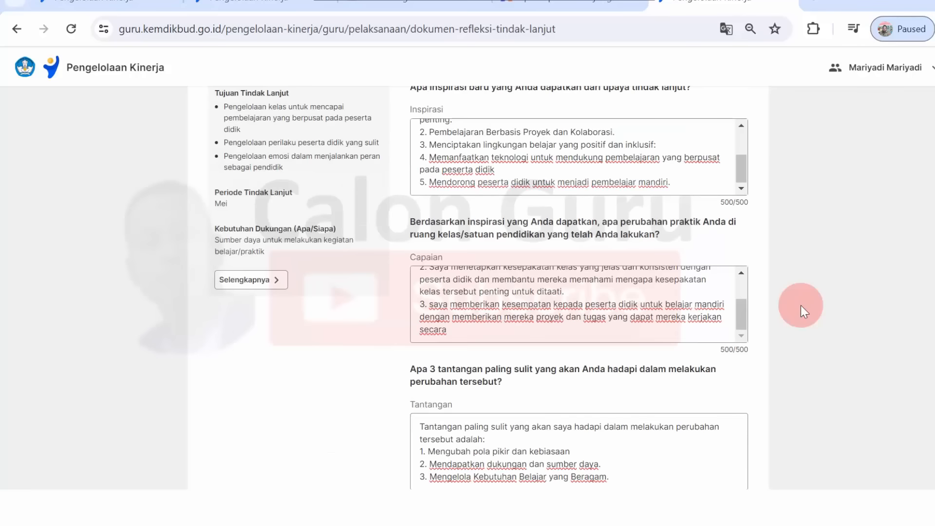
{"action": "scroll", "coordinate": [800, 305], "scroll_direction": "down", "scroll_amount": 5}
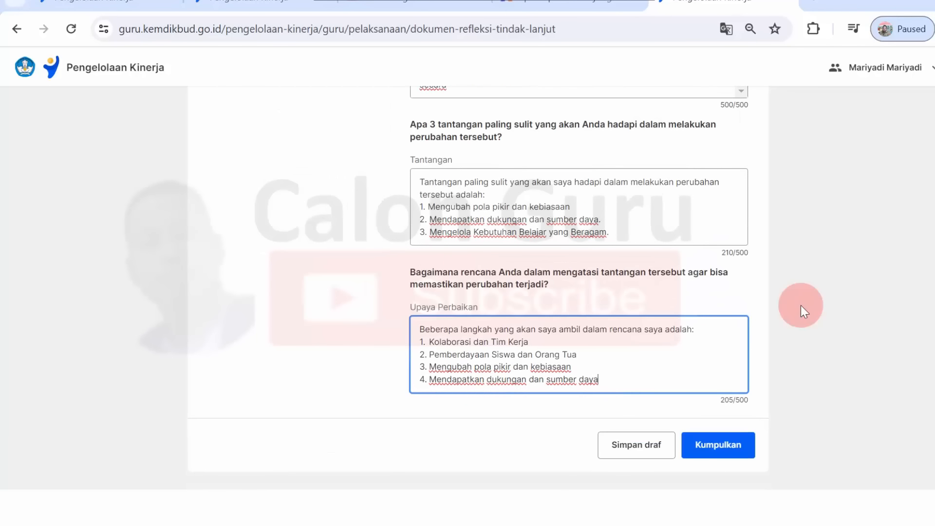
{"action": "left_click", "coordinate": [816, 4]}
{"action": "type", "text": "w"}
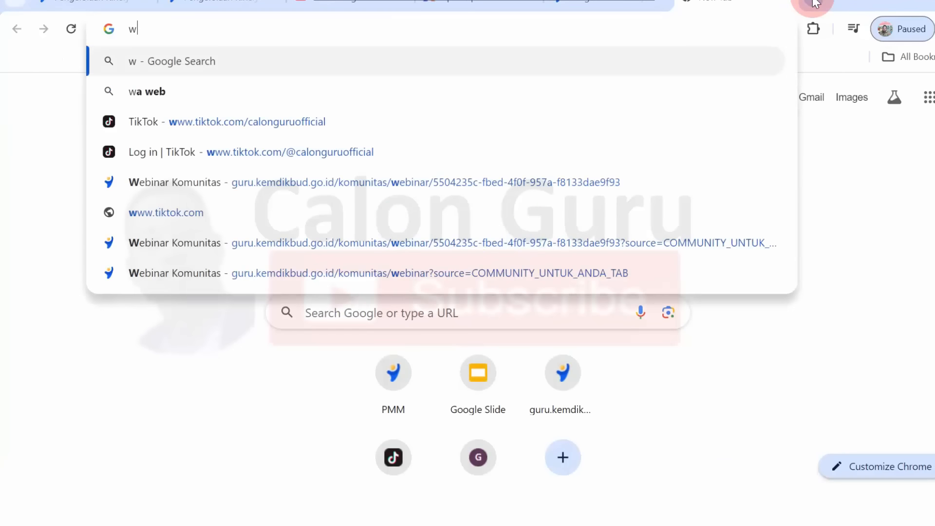
{"action": "type", "text": "ww."}
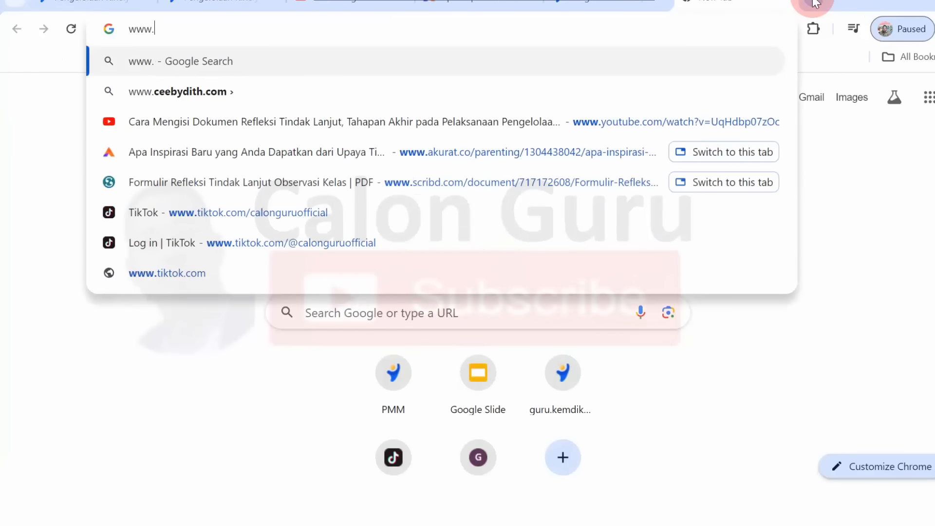
{"action": "type", "text": "mariyadi"}
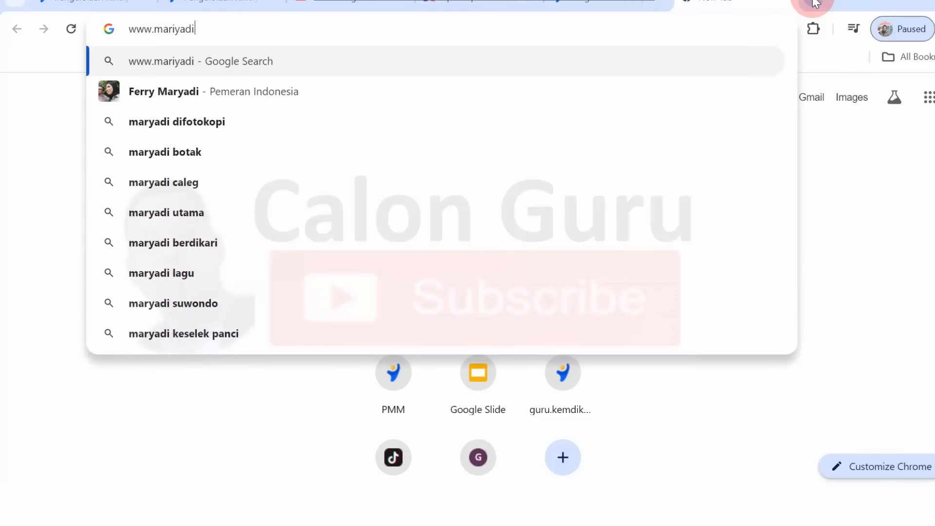
{"action": "type", "text": ".com"}
{"action": "key", "text": "Return"}
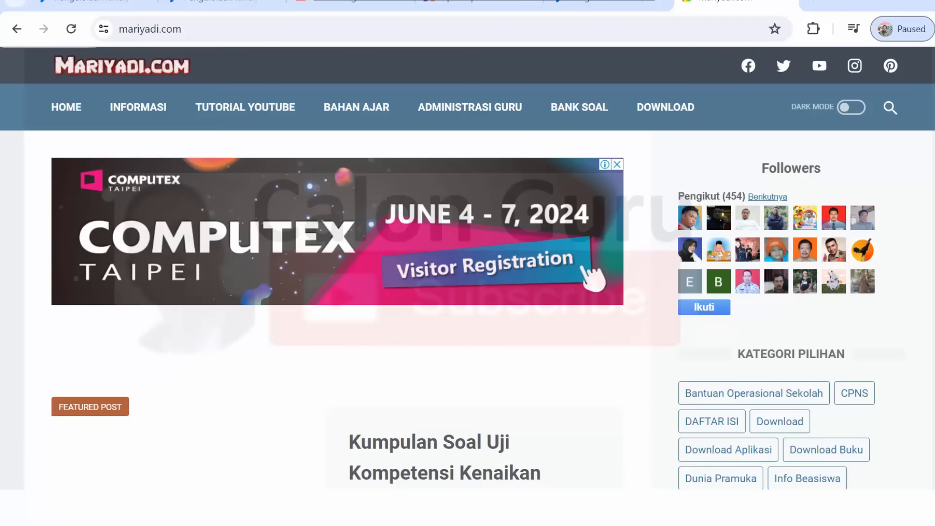
{"action": "scroll", "coordinate": [467, 268], "scroll_direction": "down", "scroll_amount": 2}
{"action": "scroll", "coordinate": [468, 268], "scroll_direction": "down", "scroll_amount": 10}
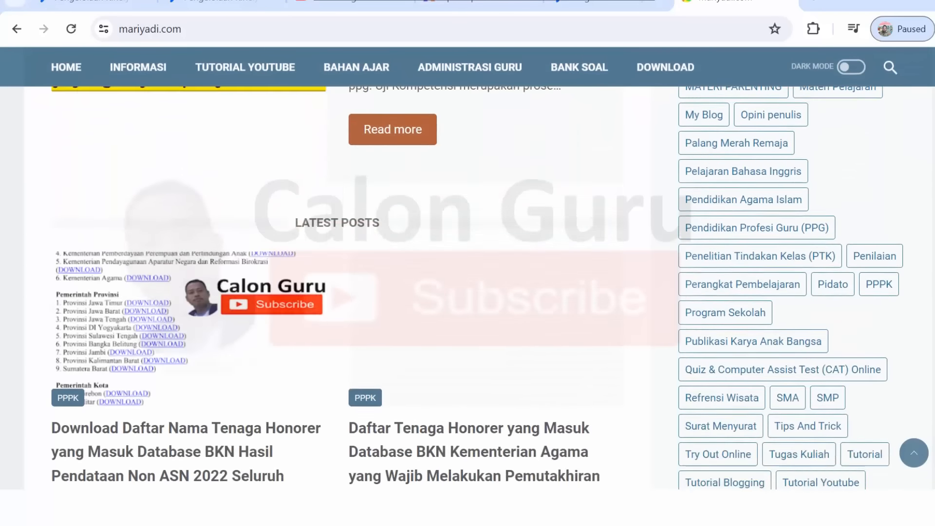
{"action": "scroll", "coordinate": [467, 287], "scroll_direction": "down", "scroll_amount": 1}
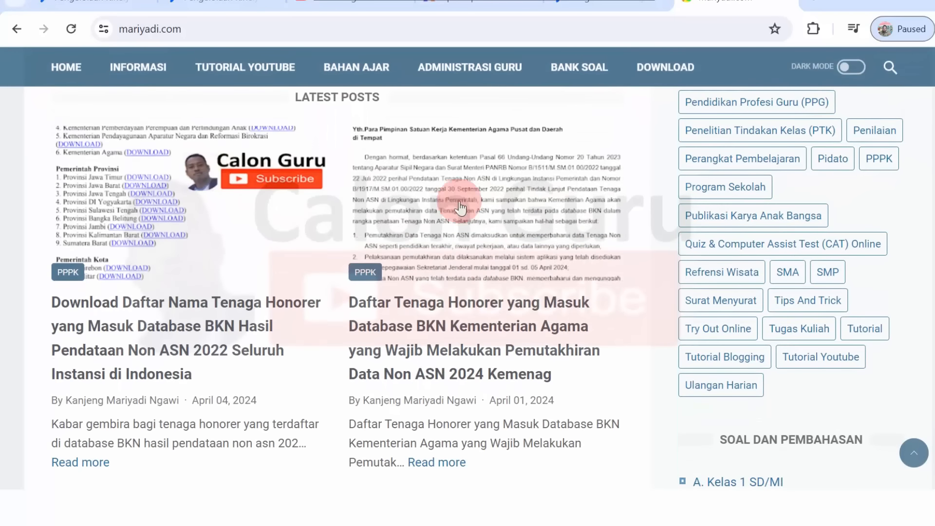
Return to the Dokumen Refleksi Tindak Lanjut form and check its answers from the first section through the PMM section
{"action": "left_click", "coordinate": [553, 4]}
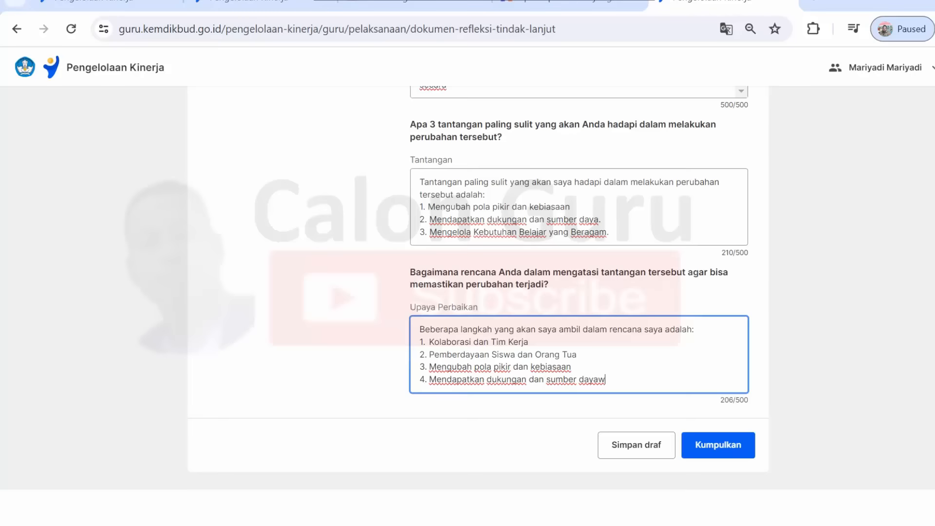
{"action": "scroll", "coordinate": [467, 292], "scroll_direction": "up", "scroll_amount": 15}
{"action": "scroll", "coordinate": [468, 292], "scroll_direction": "down", "scroll_amount": 10}
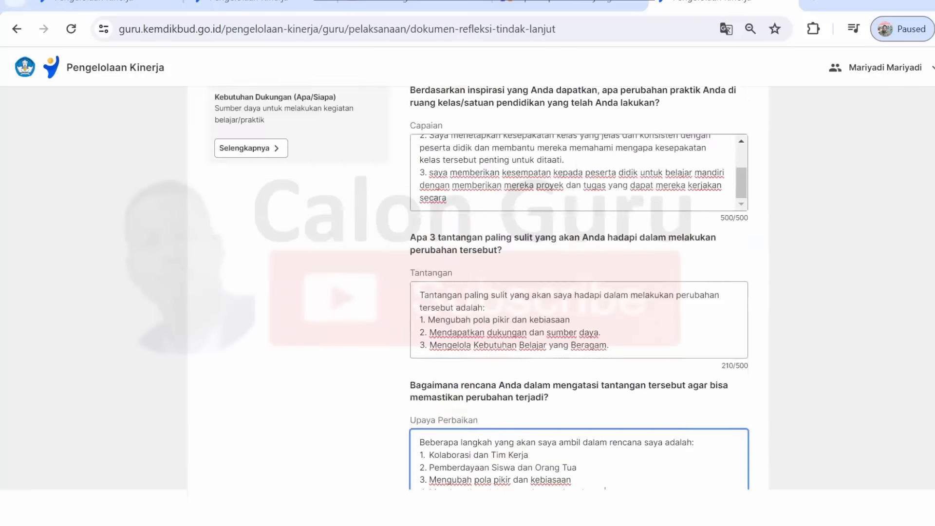
{"action": "scroll", "coordinate": [467, 292], "scroll_direction": "up", "scroll_amount": 10}
{"action": "scroll", "coordinate": [468, 293], "scroll_direction": "down", "scroll_amount": 1}
{"action": "scroll", "coordinate": [467, 292], "scroll_direction": "down", "scroll_amount": 10}
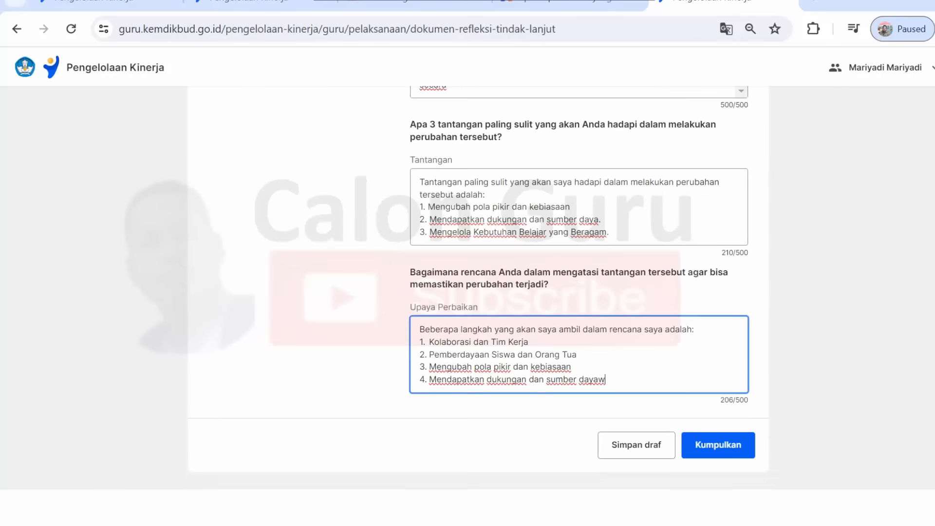
{"action": "left_click", "coordinate": [877, 263]}
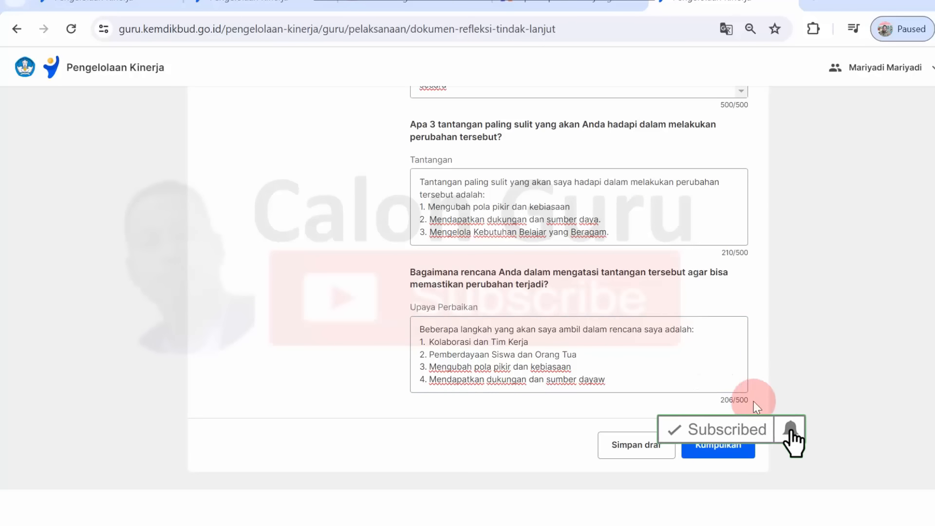
Switch to the Word document and zoom out until both pages of prepared answers are shown side by side
{"action": "left_click", "coordinate": [623, 507]}
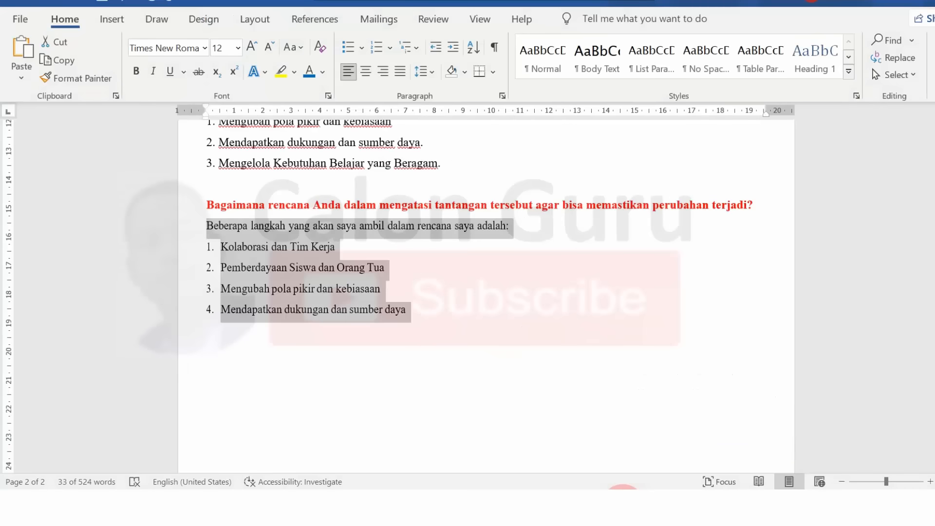
{"action": "left_click", "coordinate": [759, 381]}
{"action": "left_click", "coordinate": [860, 482]}
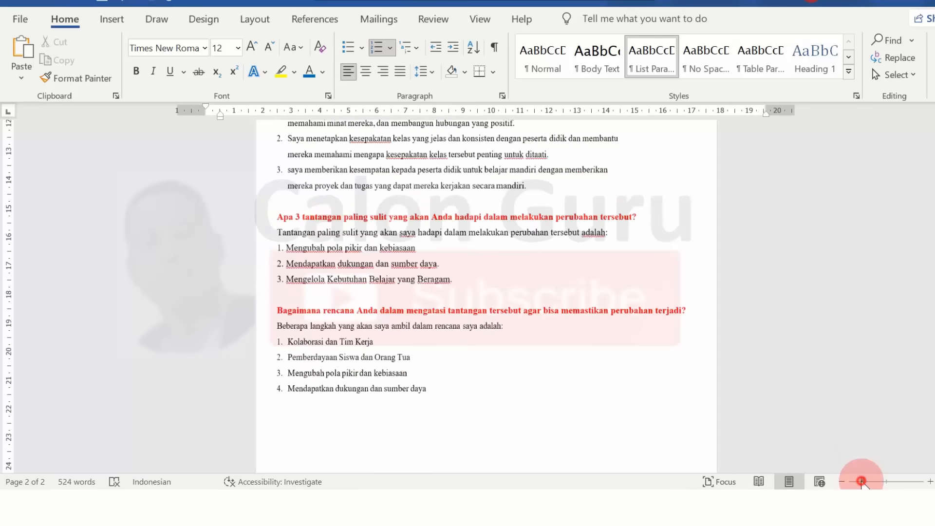
{"action": "scroll", "coordinate": [487, 293], "scroll_direction": "up", "scroll_amount": 2}
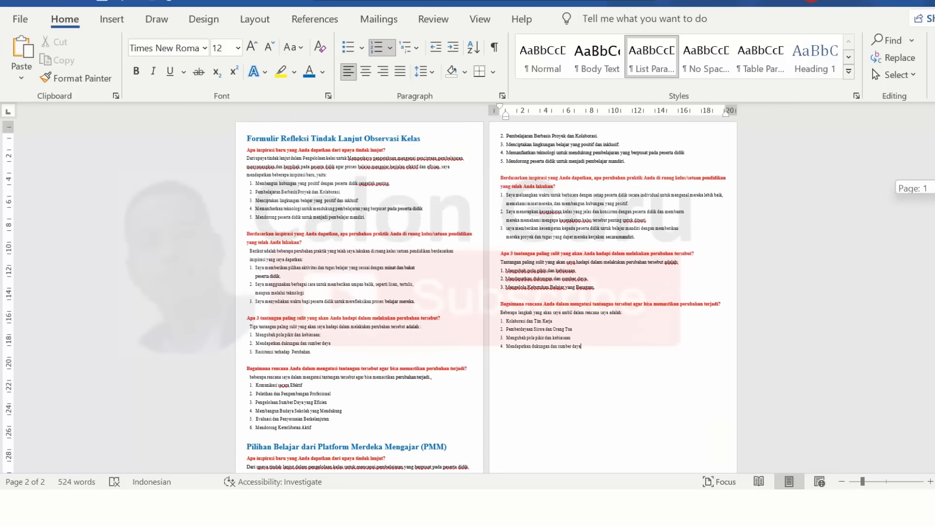
{"action": "mouse_move", "coordinate": [934, 147]}
{"action": "left_mouse_down"}
{"action": "mouse_move", "coordinate": [934, 245]}
{"action": "mouse_move", "coordinate": [934, 148]}
{"action": "left_mouse_up"}
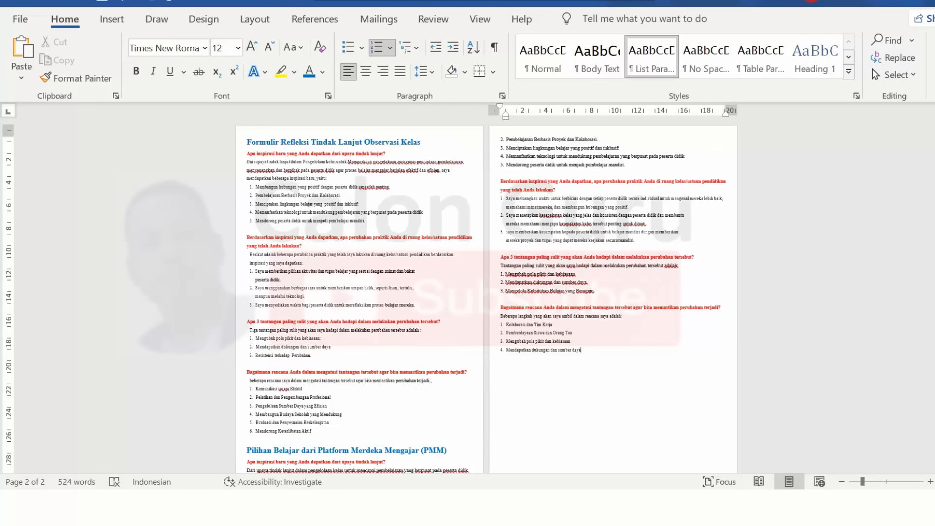
{"action": "left_click", "coordinate": [561, 281]}
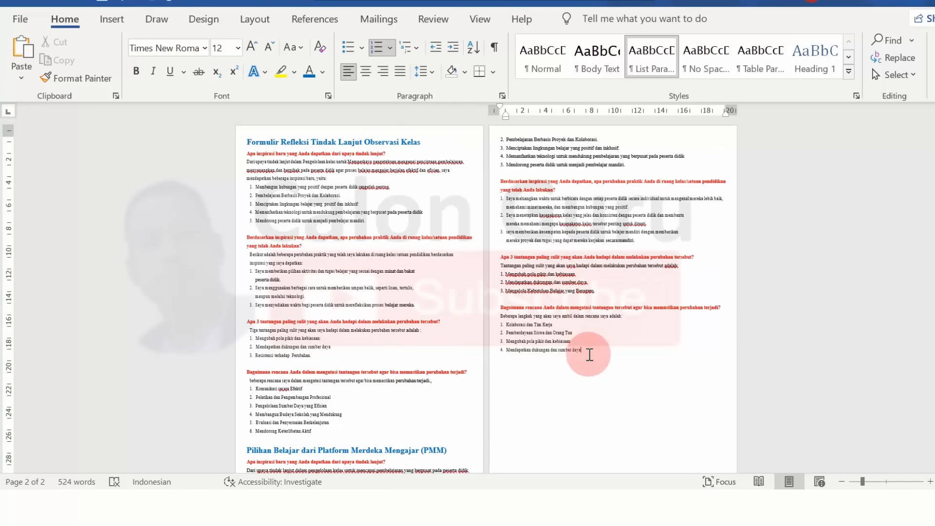
{"action": "key", "text": "ctrl+a"}
{"action": "right_click", "coordinate": [280, 150]}
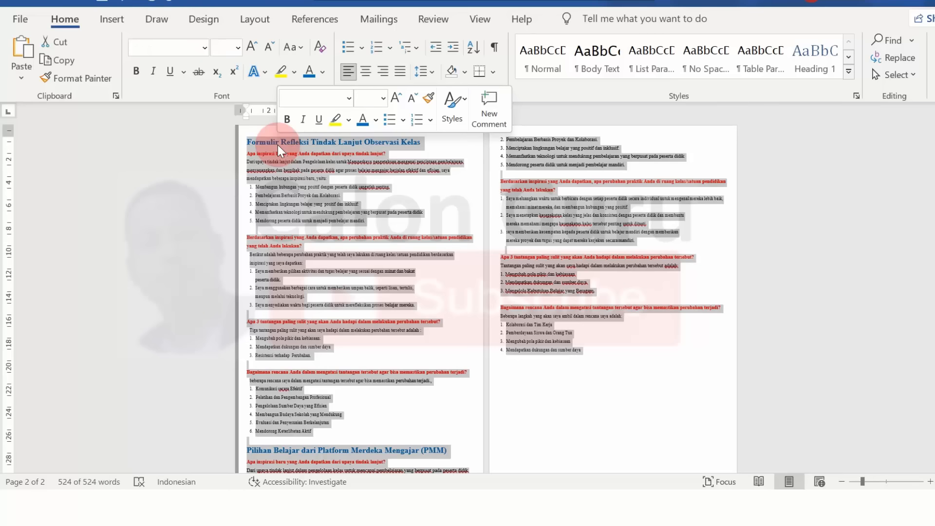
{"action": "left_click", "coordinate": [768, 209]}
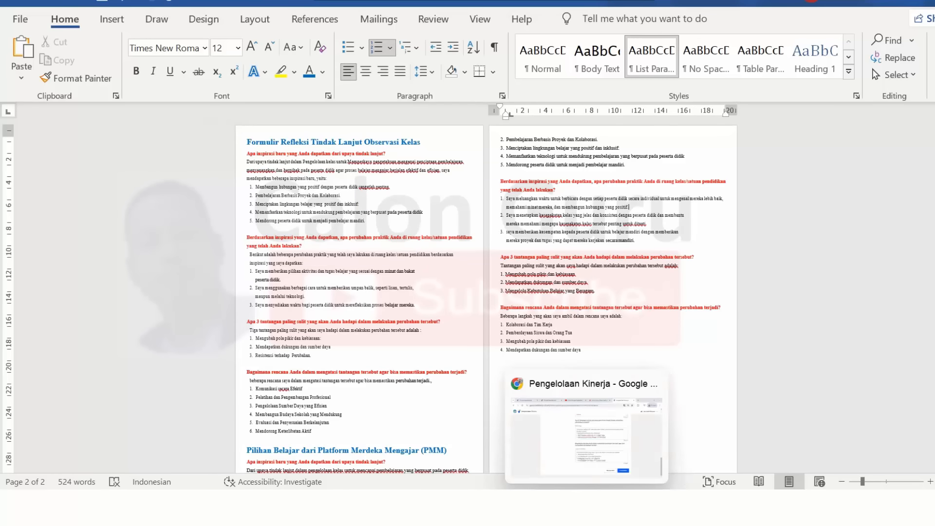
Switch back to the browser form and review every filled-in field again, down to the save and submit options
{"action": "left_click", "coordinate": [589, 506]}
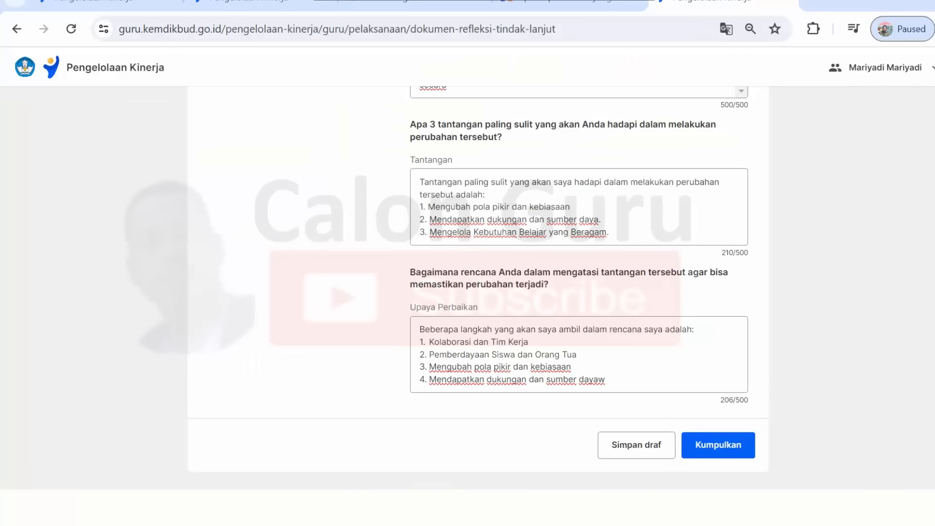
{"action": "scroll", "coordinate": [477, 287], "scroll_direction": "up", "scroll_amount": 18}
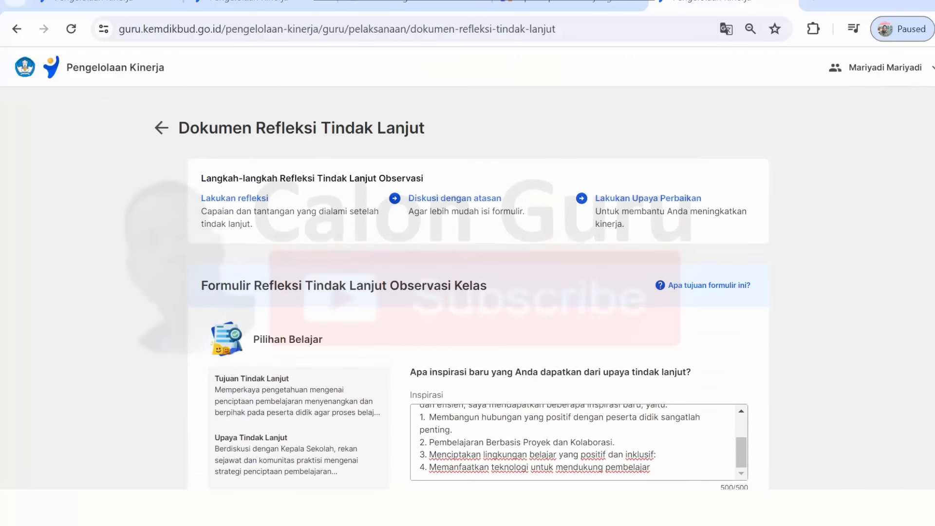
{"action": "scroll", "coordinate": [477, 288], "scroll_direction": "down", "scroll_amount": 10}
{"action": "scroll", "coordinate": [557, 162], "scroll_direction": "down", "scroll_amount": 8}
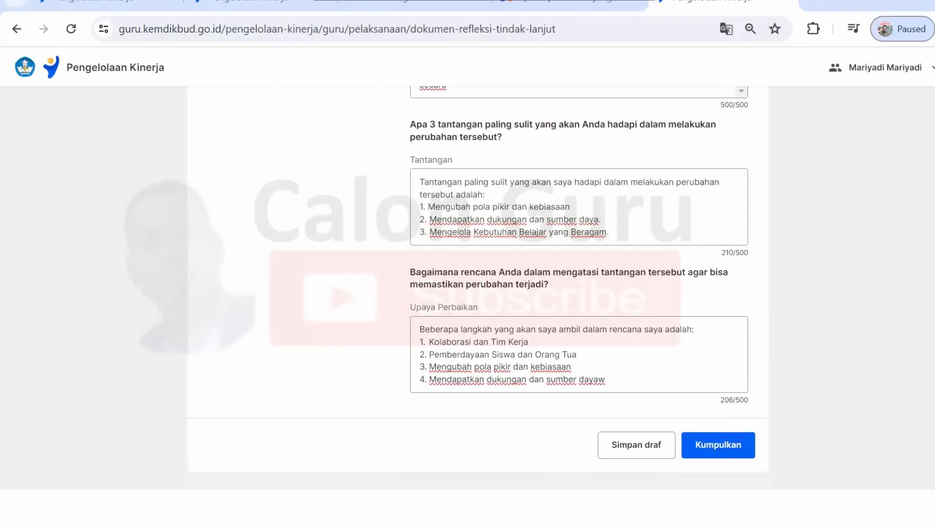
{"action": "scroll", "coordinate": [477, 288], "scroll_direction": "up", "scroll_amount": 15}
{"action": "scroll", "coordinate": [477, 287], "scroll_direction": "down", "scroll_amount": 7}
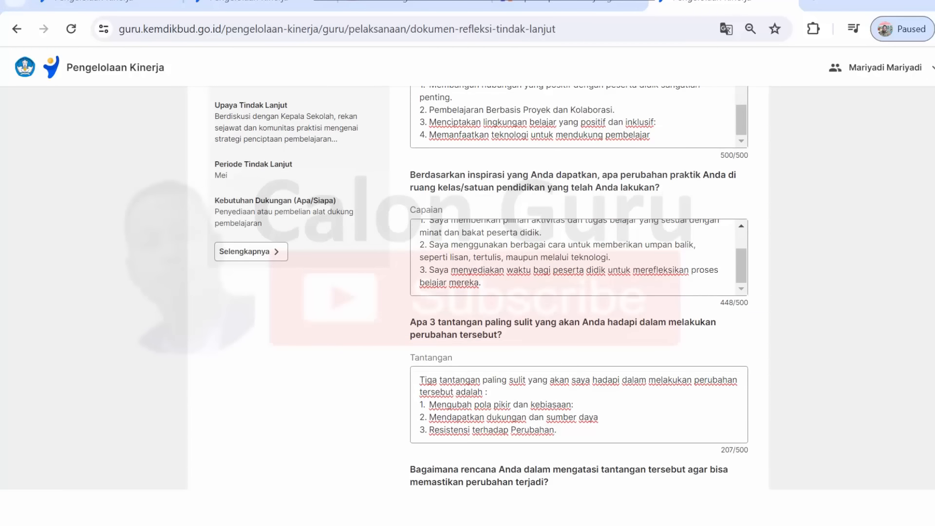
{"action": "scroll", "coordinate": [477, 288], "scroll_direction": "down", "scroll_amount": 6}
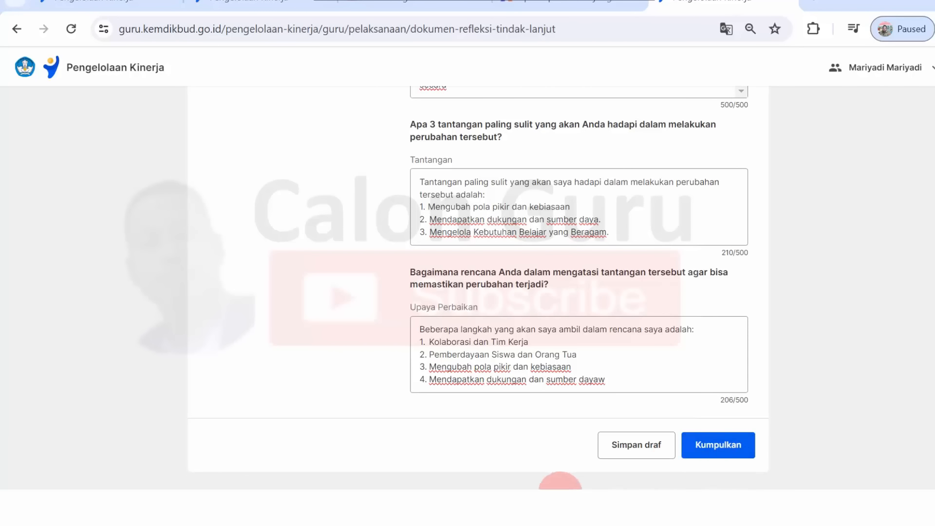
View Bagian 2: Tindak lanjut observasi on the principal's Pengelolaan Kinerja page, and return to the teacher's reflection form
{"action": "left_click", "coordinate": [558, 484]}
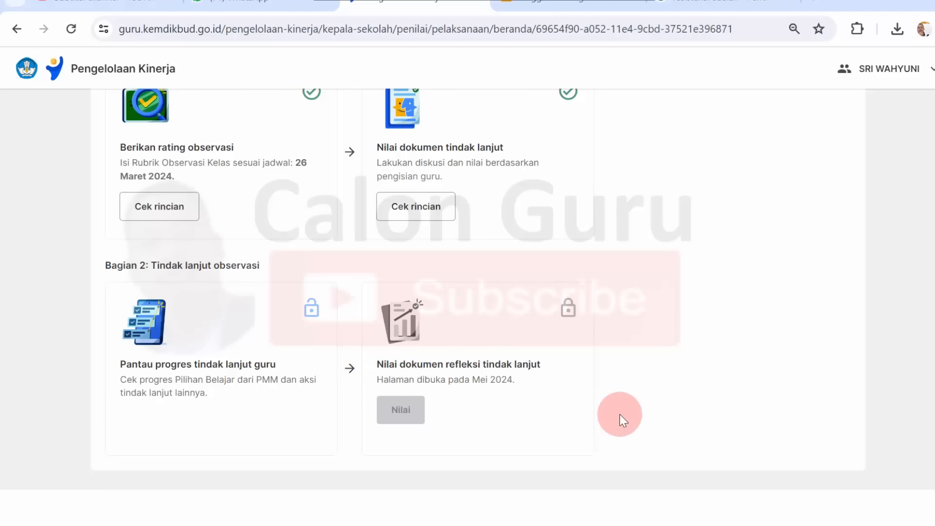
{"action": "mouse_move", "coordinate": [611, 511]}
{"action": "left_click", "coordinate": [629, 438]}
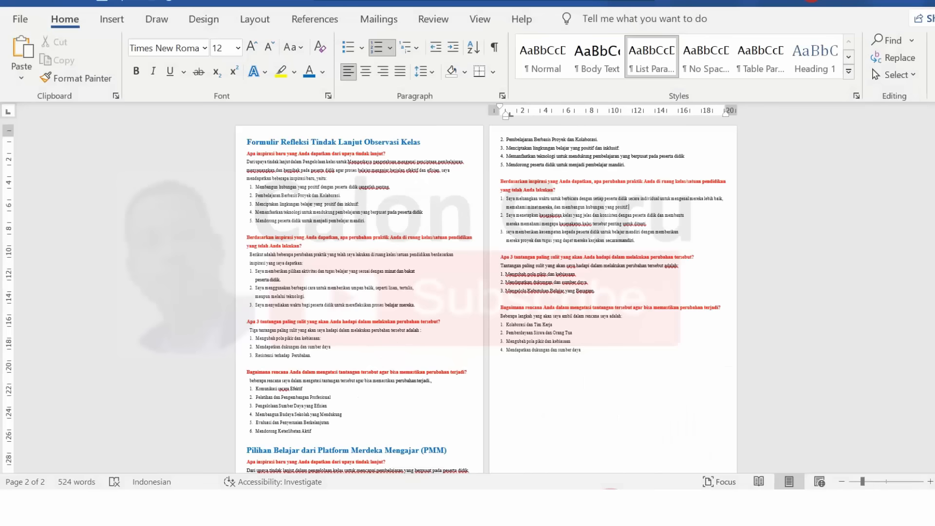
{"action": "mouse_move", "coordinate": [604, 487]}
{"action": "left_click", "coordinate": [590, 448]}
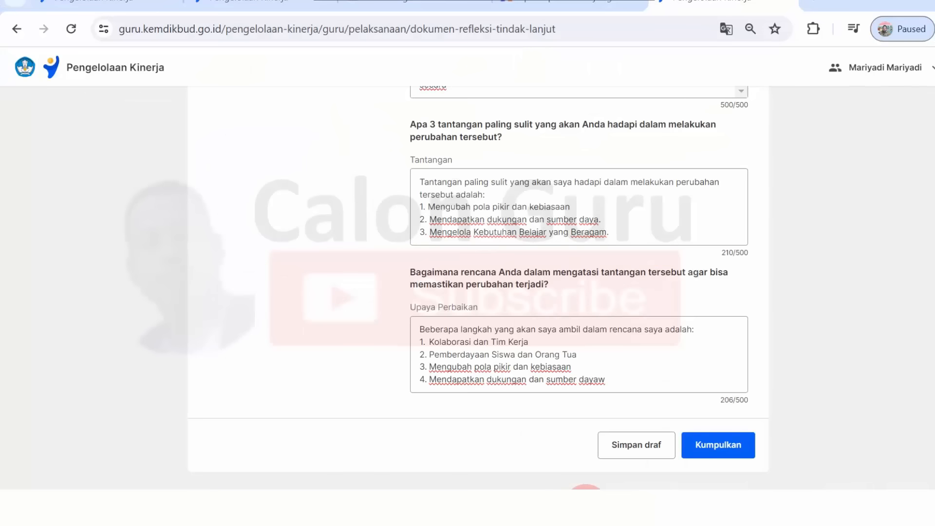